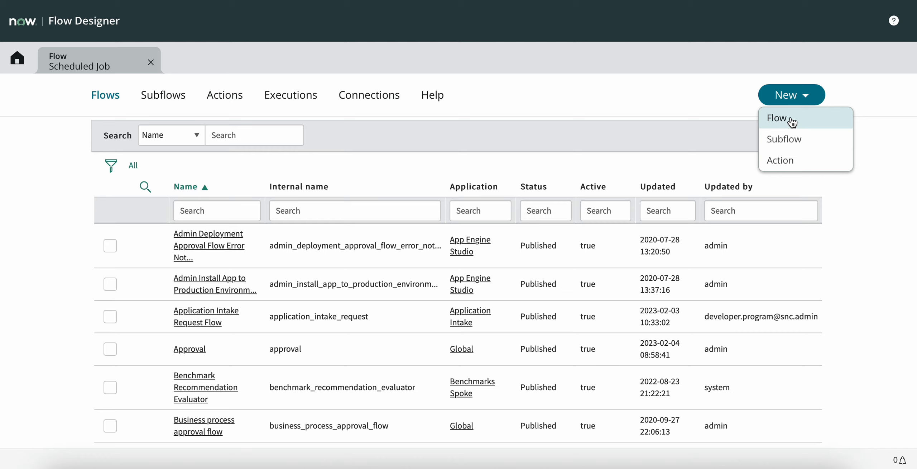
# - Create a flow named Approval flow that runs as System User, and skip the introductory tour with its notification turned off
pyautogui.click(793, 122)
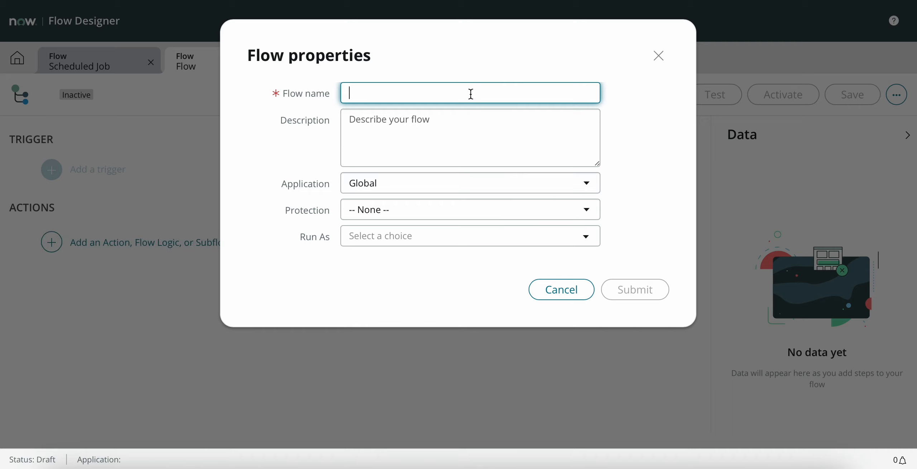
pyautogui.write('Approval flow')
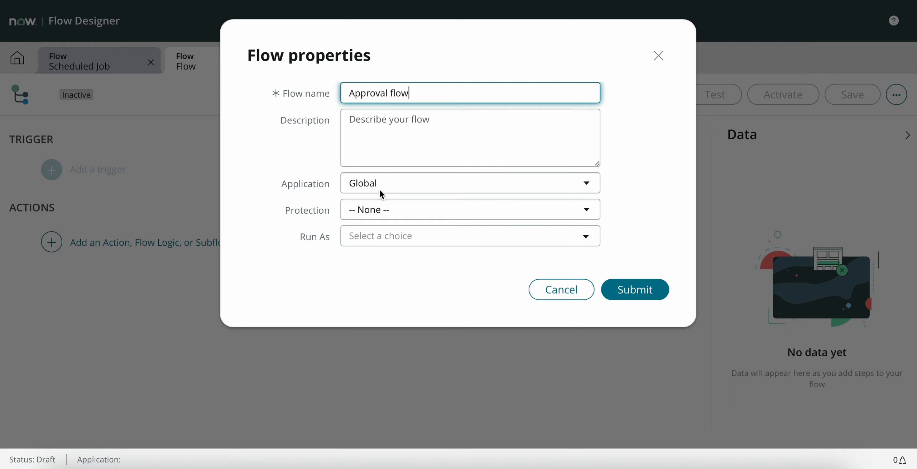
pyautogui.click(368, 243)
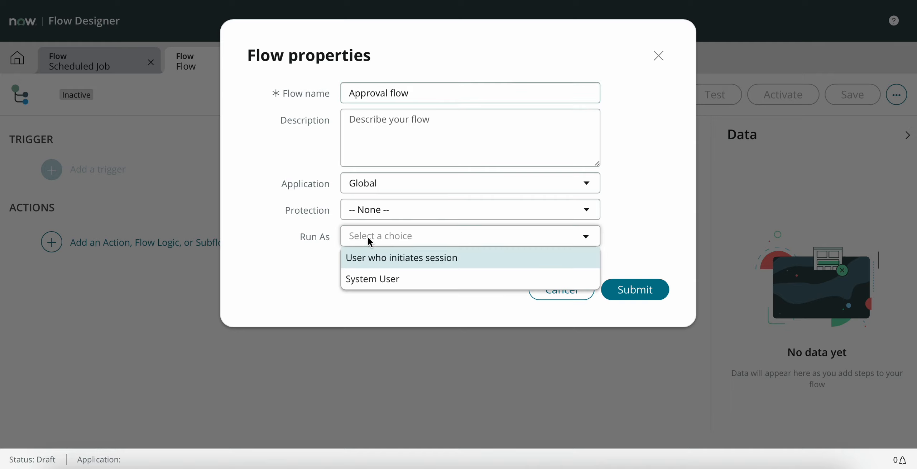
pyautogui.click(371, 279)
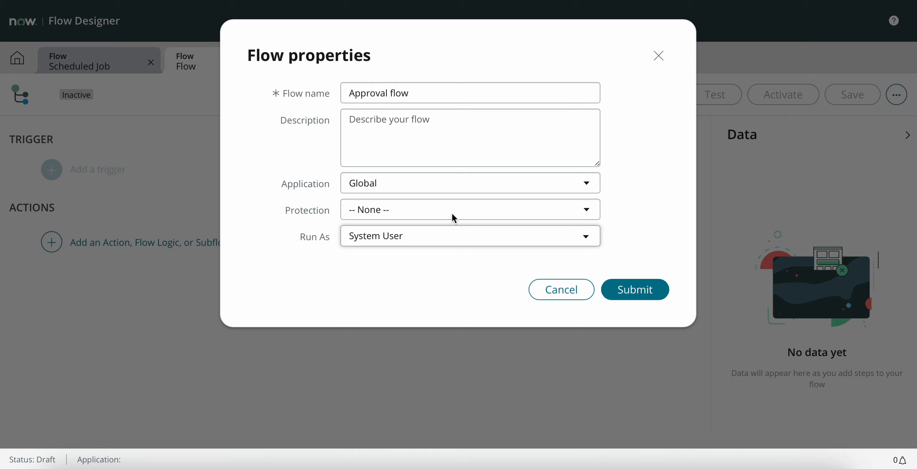
pyautogui.click(636, 290)
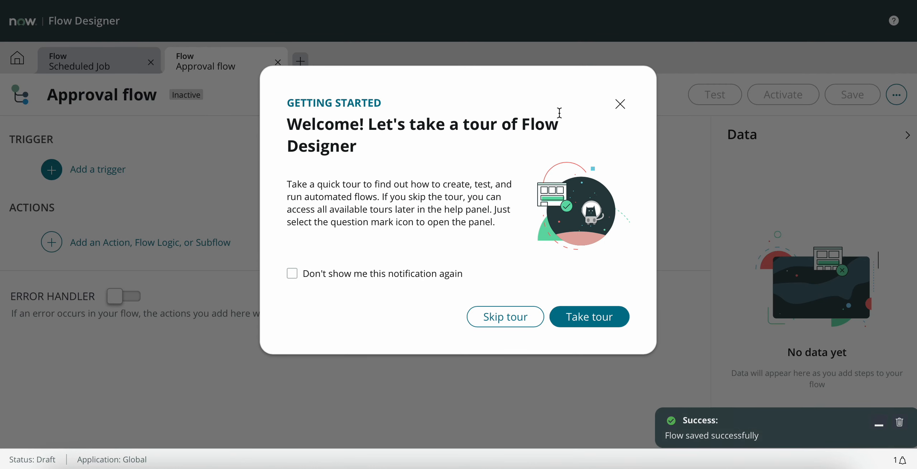
pyautogui.click(292, 272)
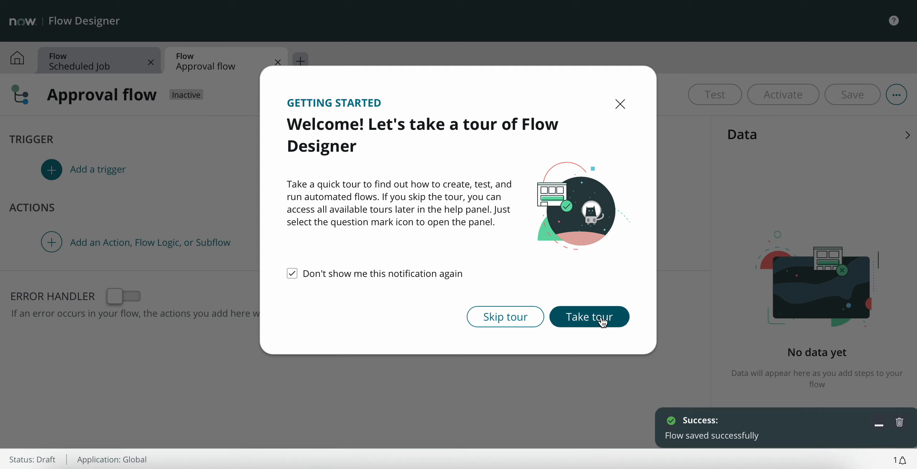
pyautogui.click(510, 320)
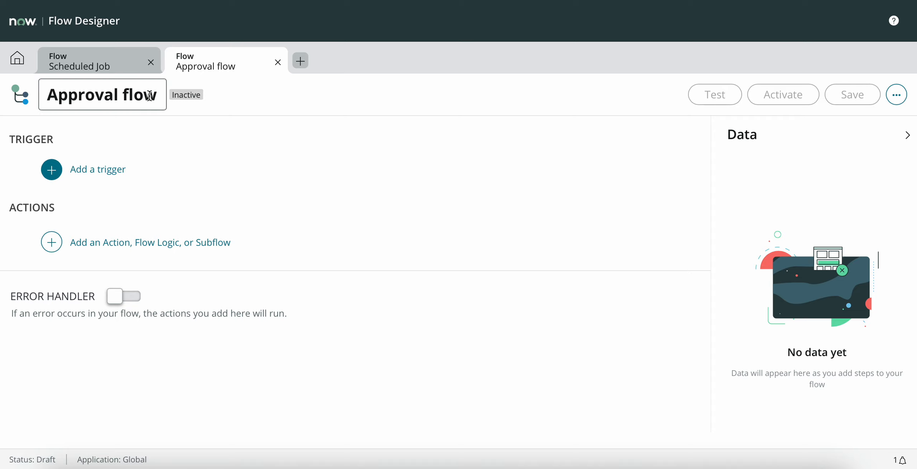
# - Add a Created or Updated record trigger to the flow
pyautogui.click(110, 169)
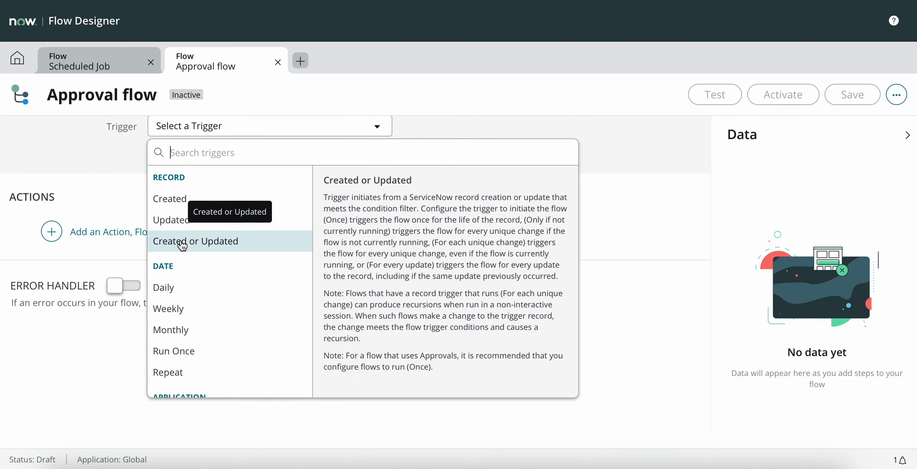
pyautogui.click(193, 246)
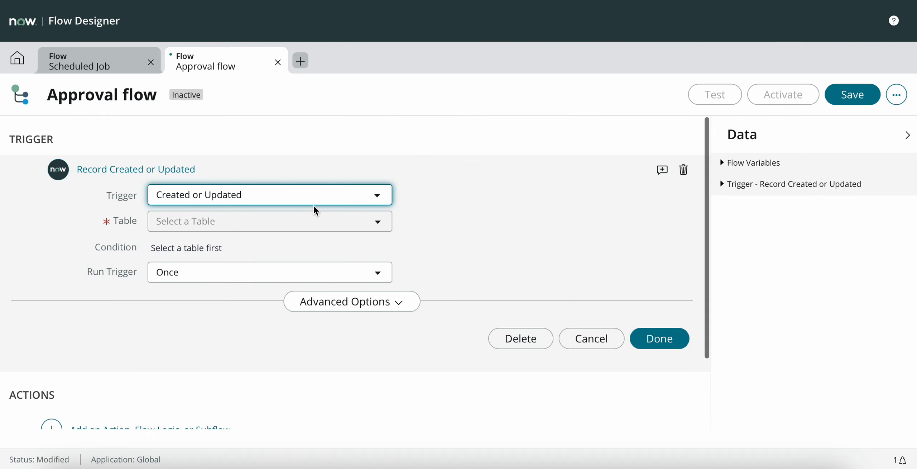
pyautogui.click(378, 196)
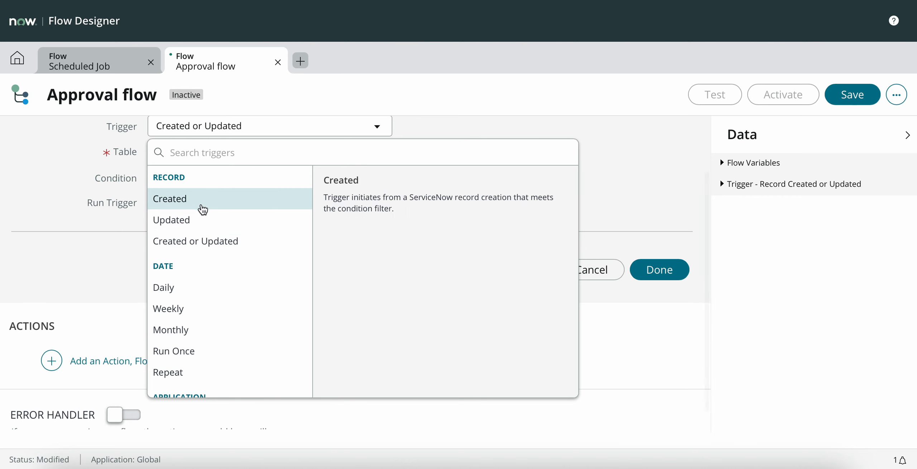
pyautogui.click(213, 246)
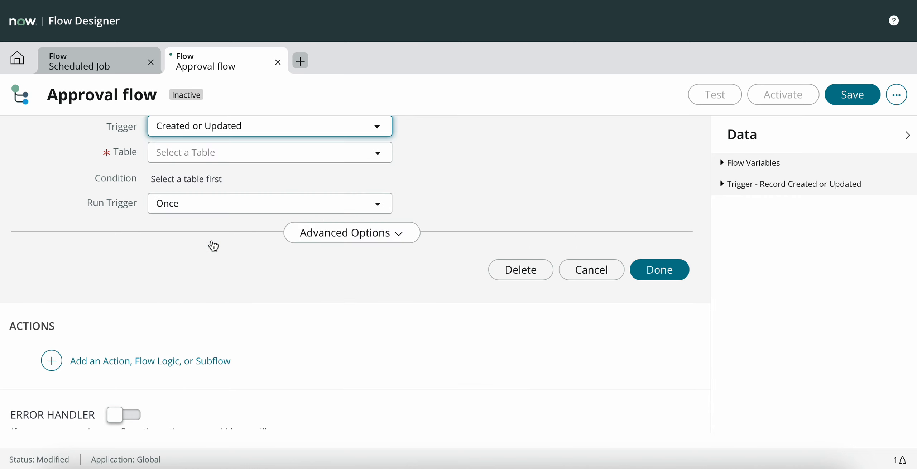
pyautogui.scroll(1, 223, 181)
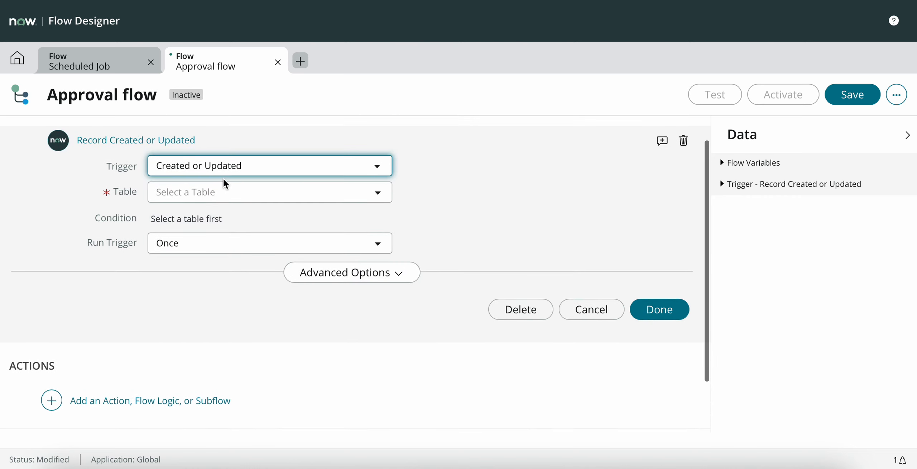
# - Set the trigger's table to Incident [incident] and its Run Trigger option to Only if not currently running
pyautogui.click(228, 198)
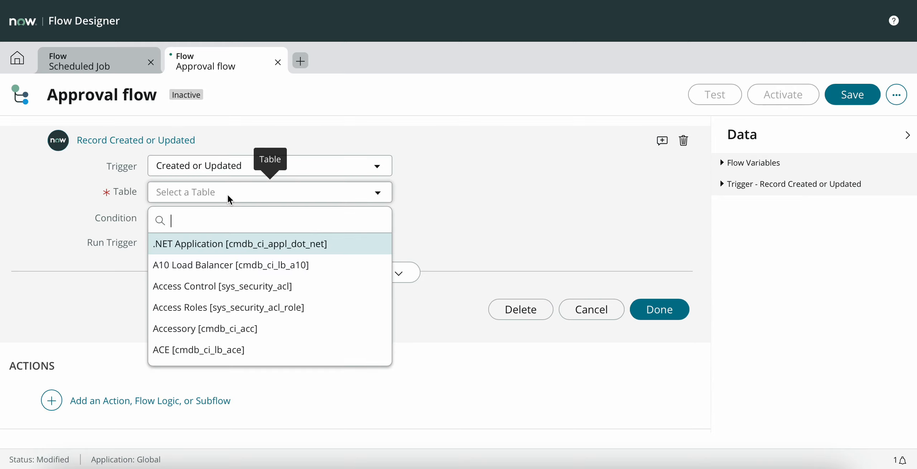
pyautogui.write('inci')
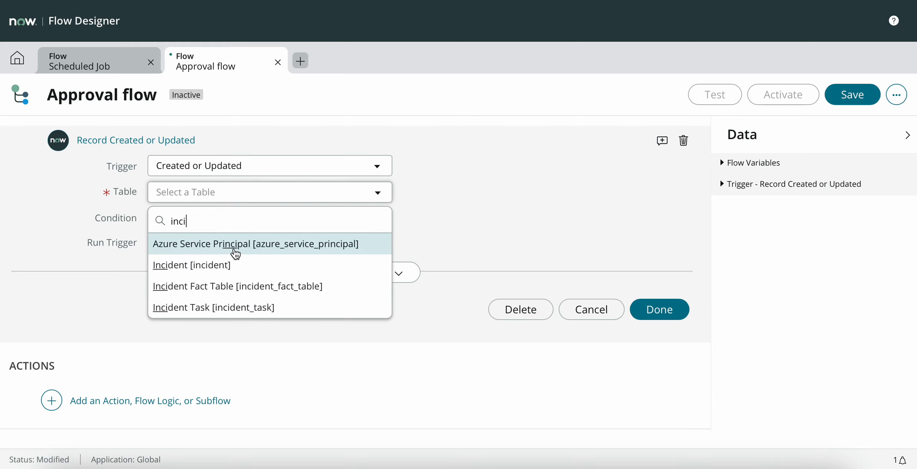
pyautogui.click(240, 264)
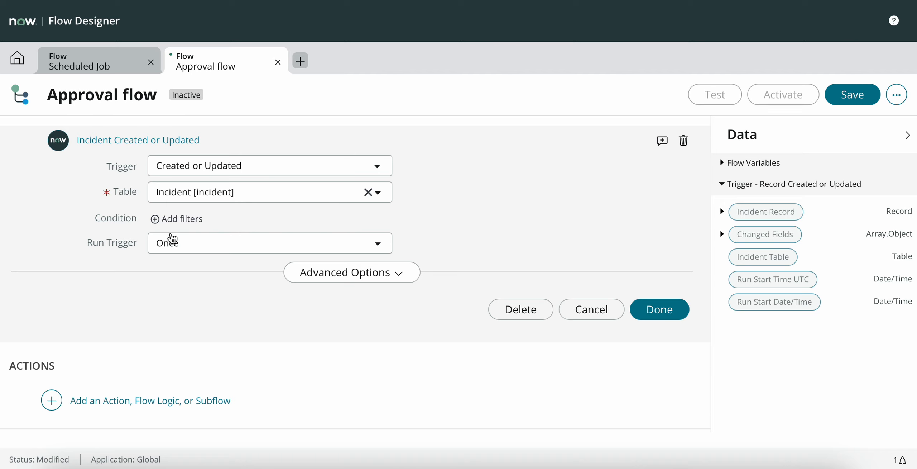
pyautogui.click(182, 246)
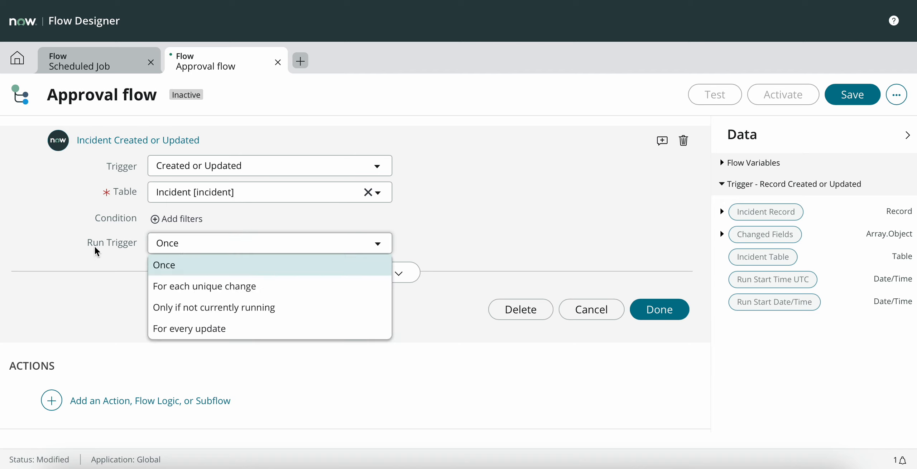
pyautogui.click(174, 313)
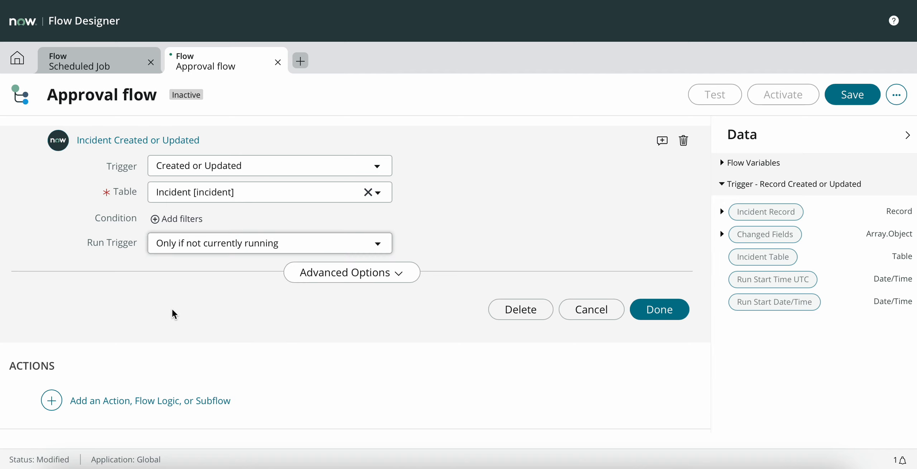
# - Add the trigger condition State changes to In Progress, and finish the trigger after reviewing its settings
pyautogui.click(167, 220)
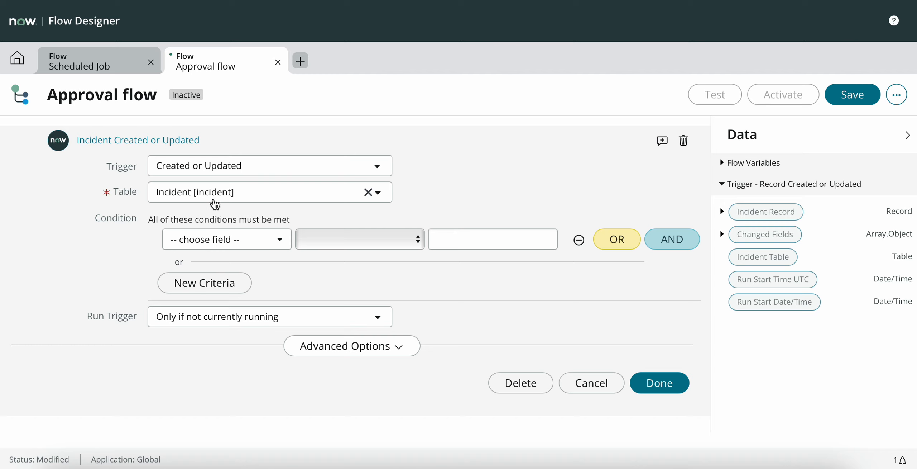
pyautogui.click(213, 243)
pyautogui.write('stat')
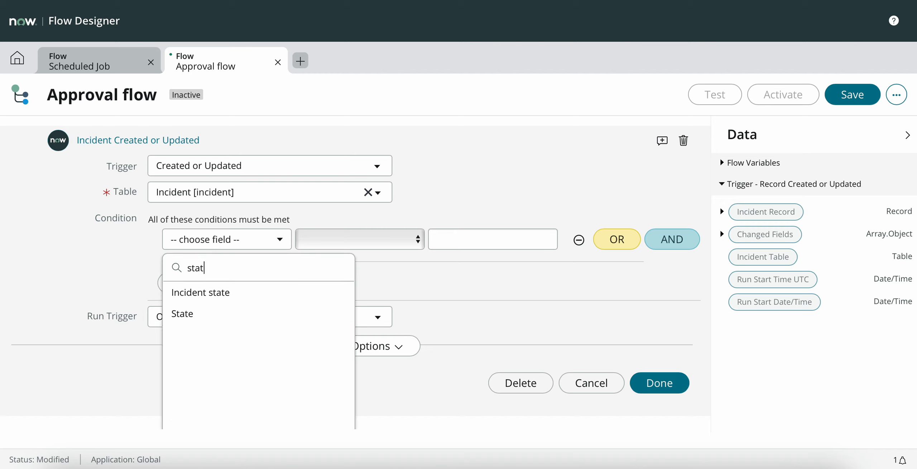
pyautogui.click(241, 310)
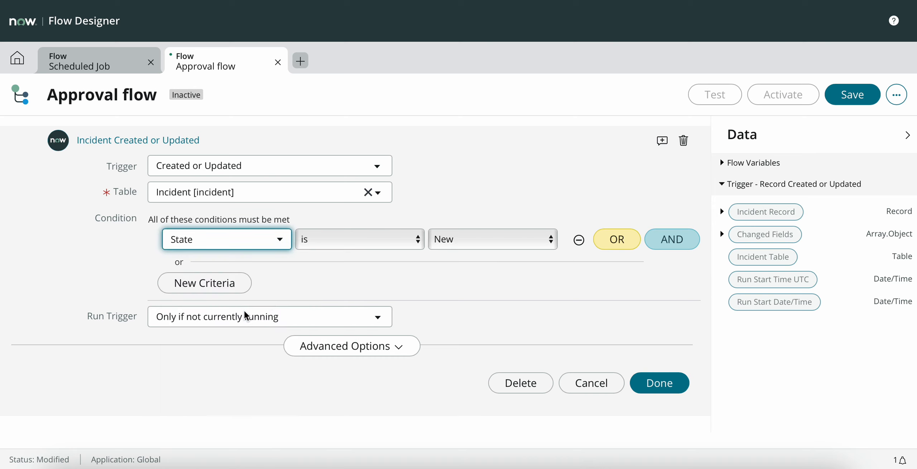
pyautogui.click(364, 239)
pyautogui.scroll(-2, 365, 315)
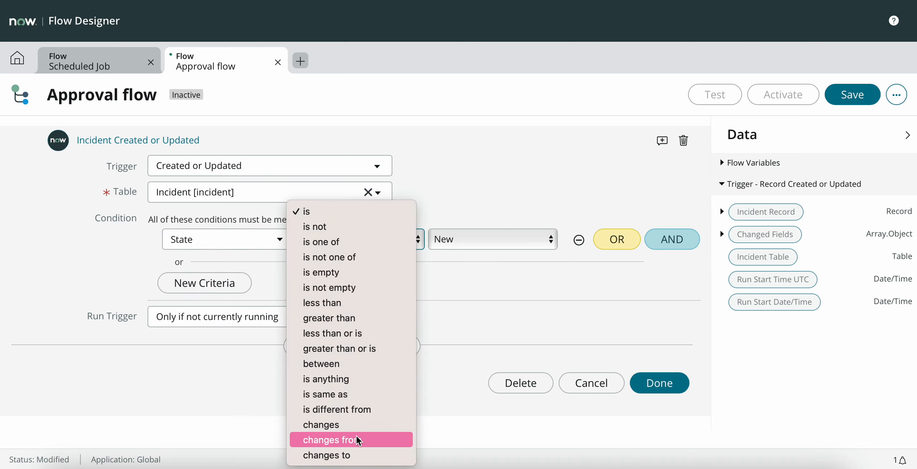
pyautogui.click(349, 458)
pyautogui.click(461, 242)
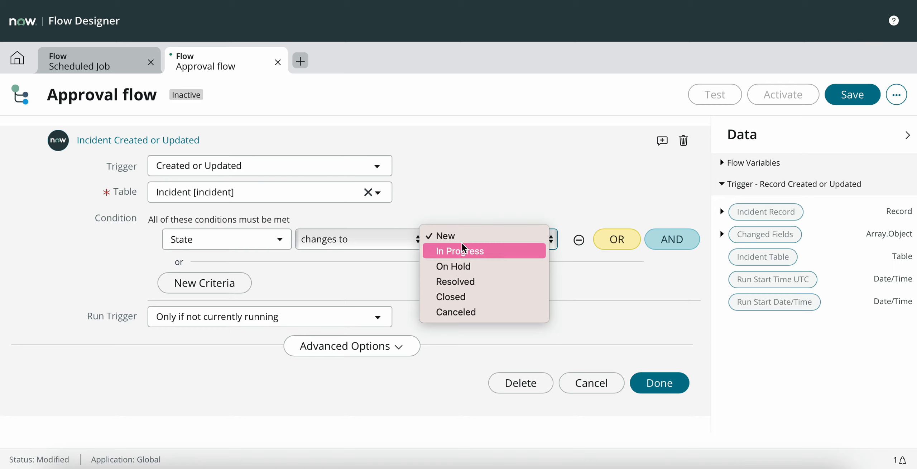
pyautogui.click(460, 253)
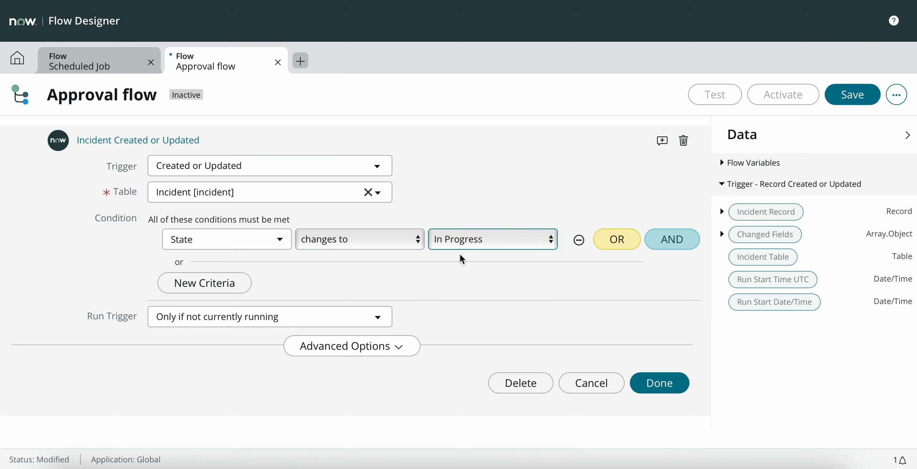
pyautogui.click(653, 382)
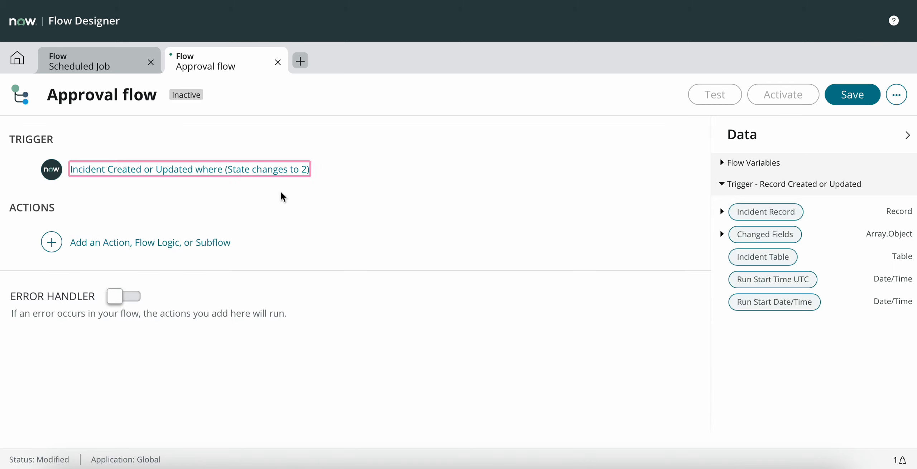
pyautogui.click(208, 170)
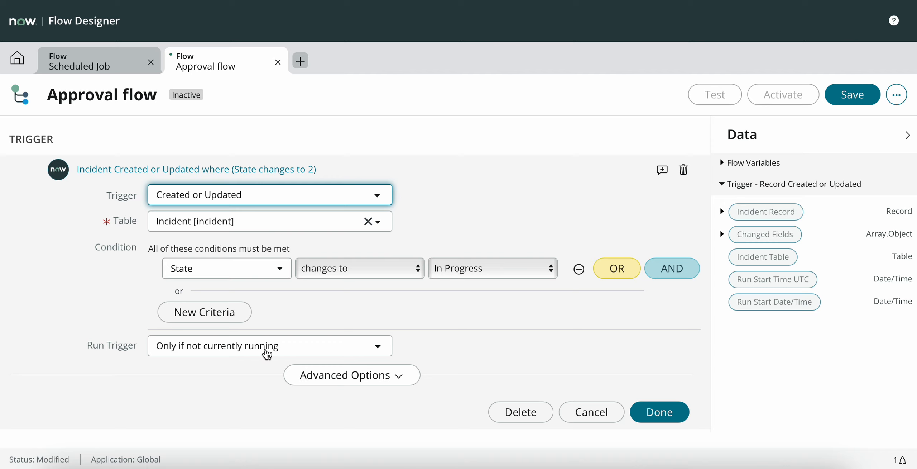
pyautogui.click(669, 419)
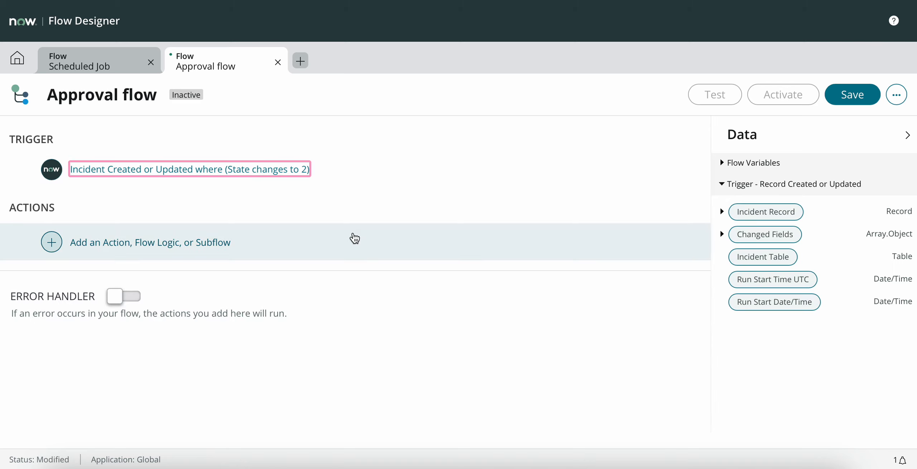
# - Begin adding an action to the flow and search the available actions for "ask" and "update"
pyautogui.click(131, 243)
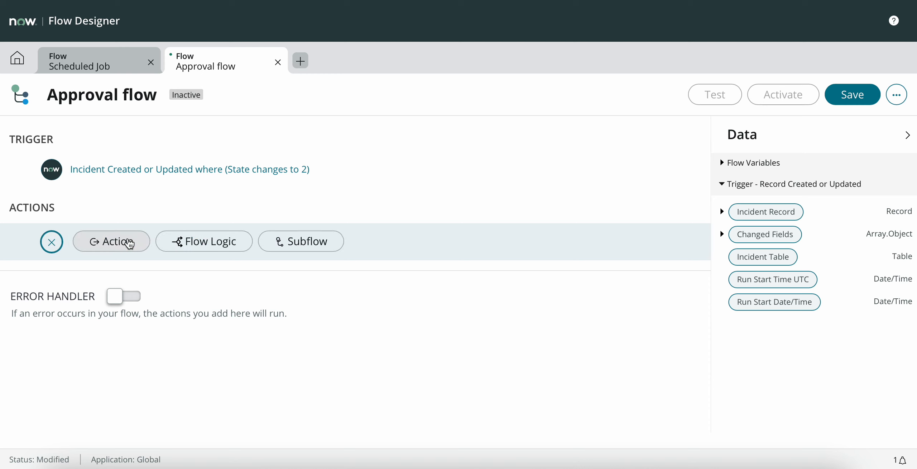
pyautogui.click(130, 242)
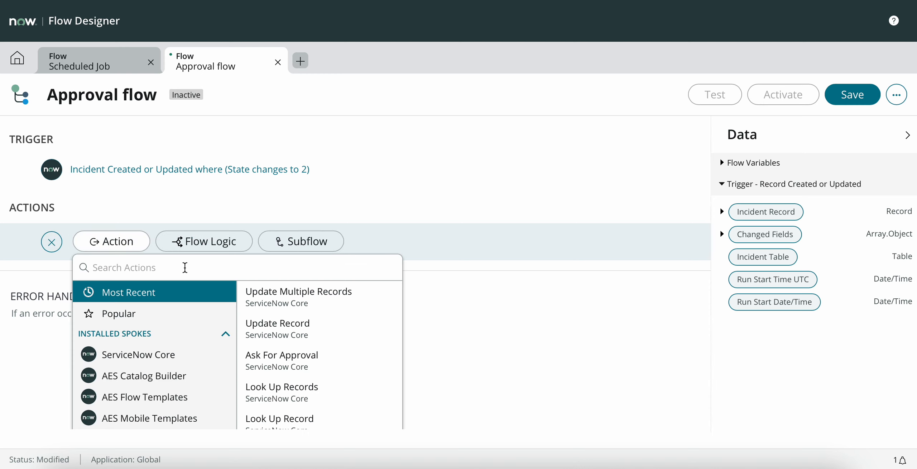
pyautogui.write('ask')
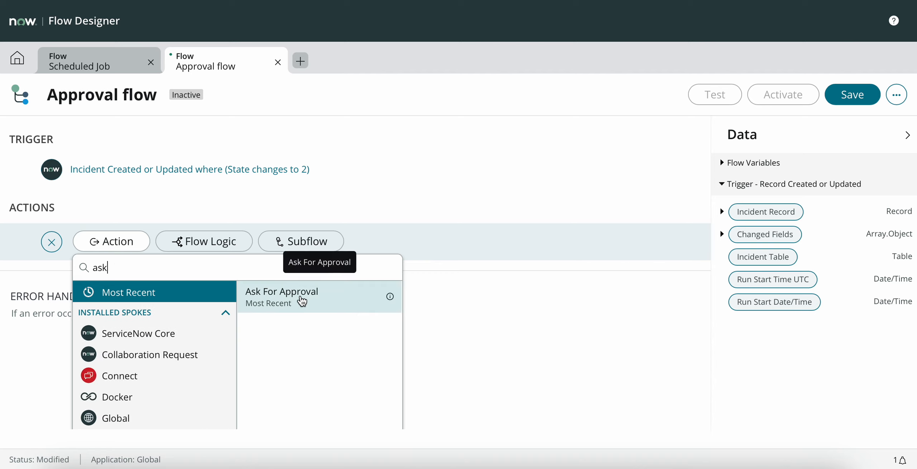
pyautogui.press('BackSpace')
pyautogui.press('BackSpace')
pyautogui.press('BackSpace')
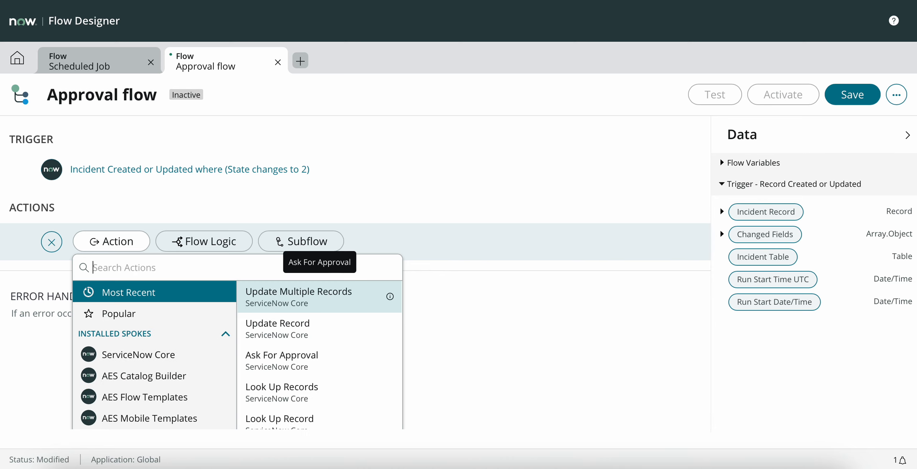
pyautogui.write('update')
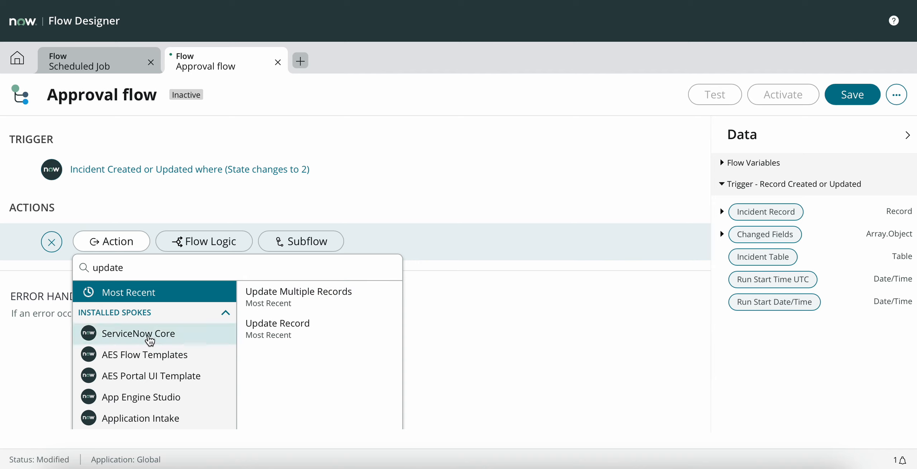
# - Search the available actions for "ask for"
pyautogui.moveTo(133, 267); pyautogui.dragTo(88, 269)
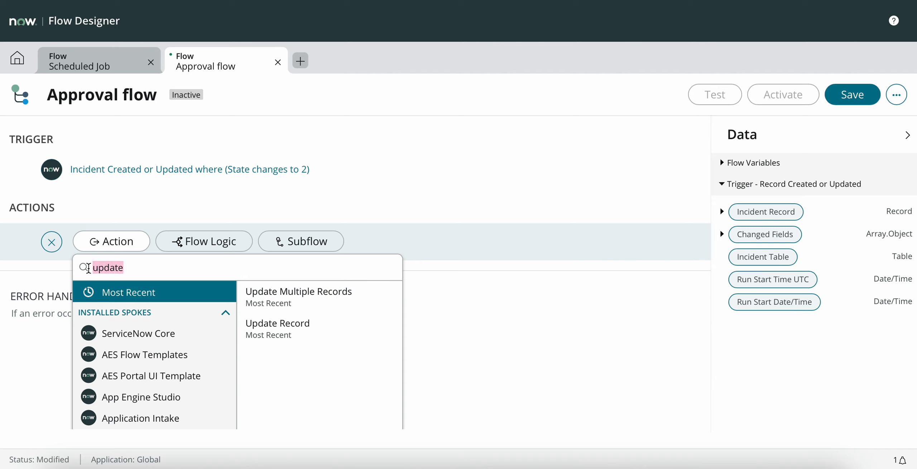
pyautogui.write('as')
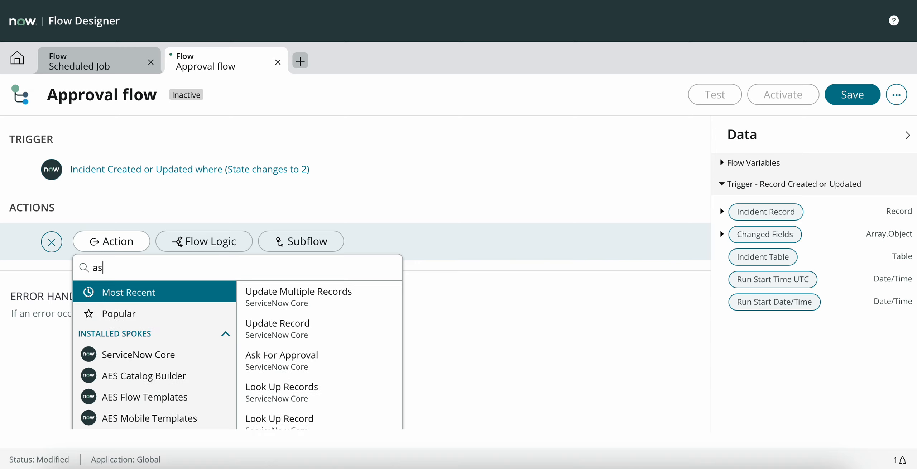
pyautogui.write('k for')
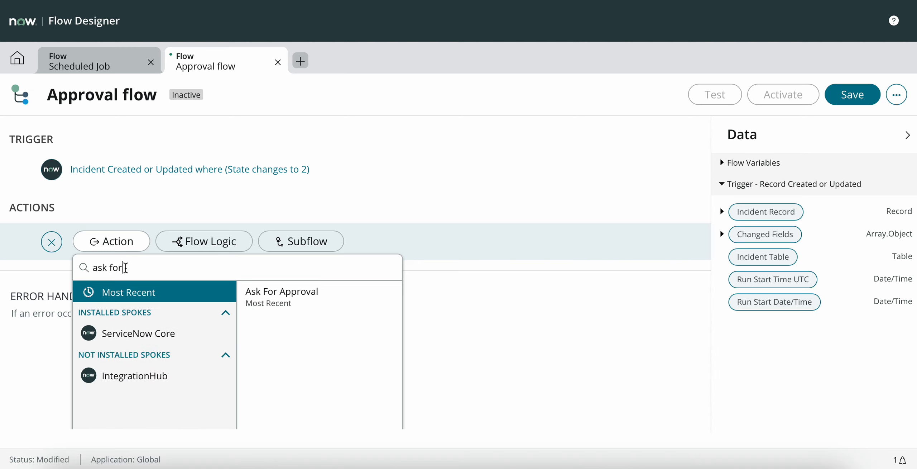
# - Search the available actions for "task"
pyautogui.press('BackSpace')
pyautogui.press('BackSpace')
pyautogui.press('BackSpace')
pyautogui.press('BackSpace')
pyautogui.press('BackSpace')
pyautogui.press('BackSpace')
pyautogui.press('BackSpace')
pyautogui.write('t')
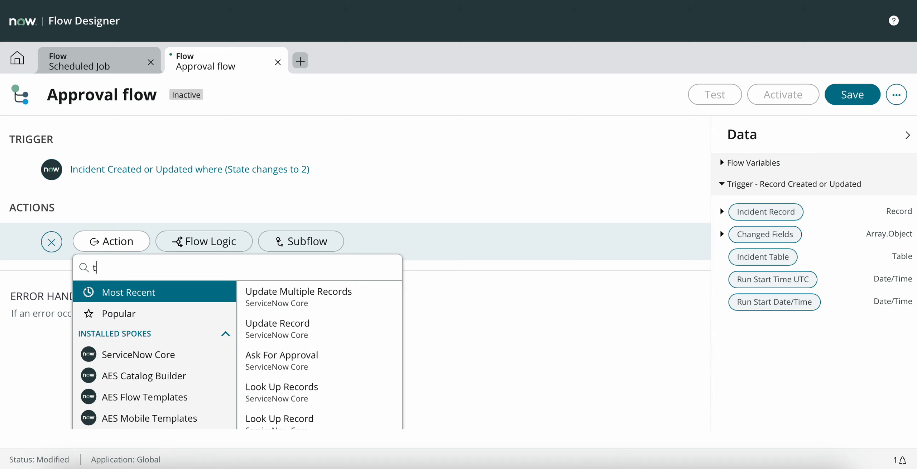
pyautogui.write('ask')
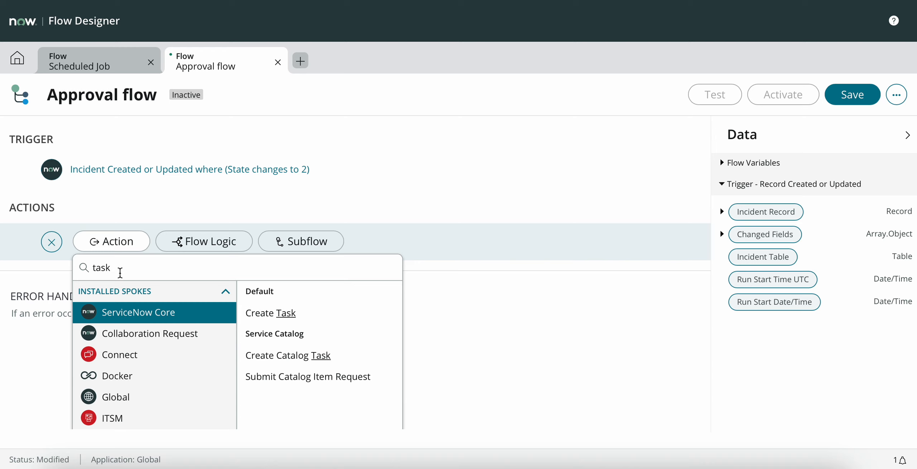
# - Search the actions for "ask" and add ServiceNow Core's Ask For Approval action to the flow
pyautogui.write('as')
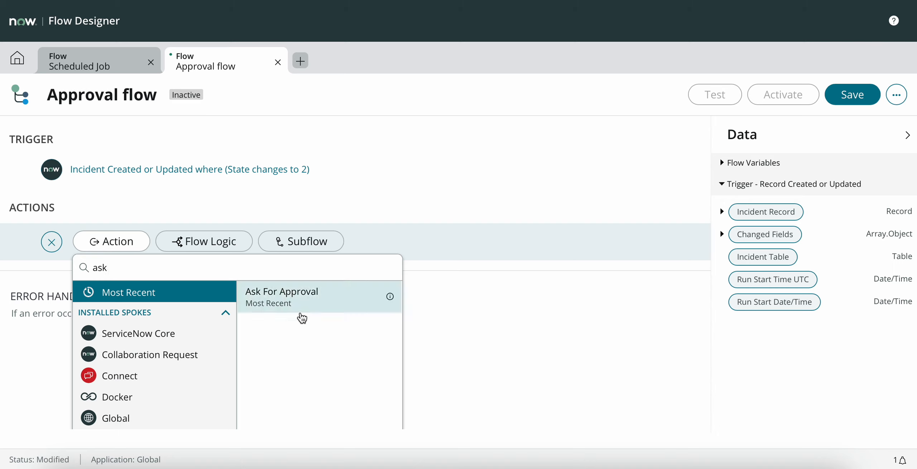
pyautogui.click(127, 338)
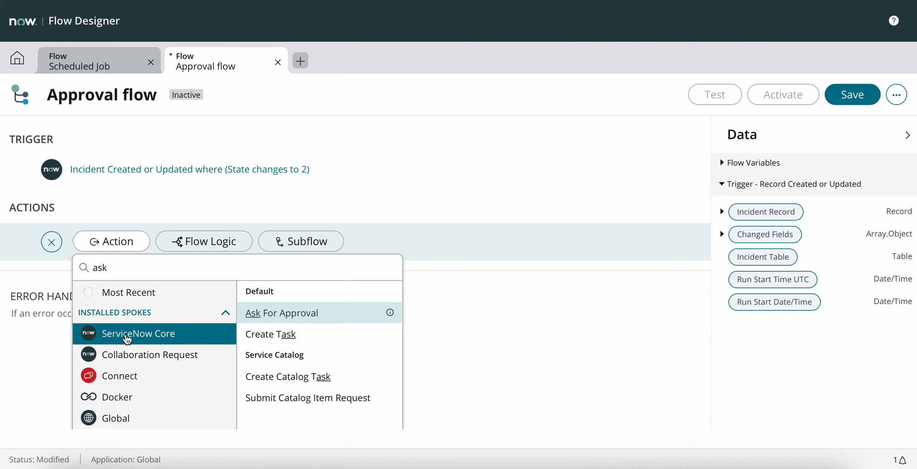
pyautogui.scroll(-2, 276, 336)
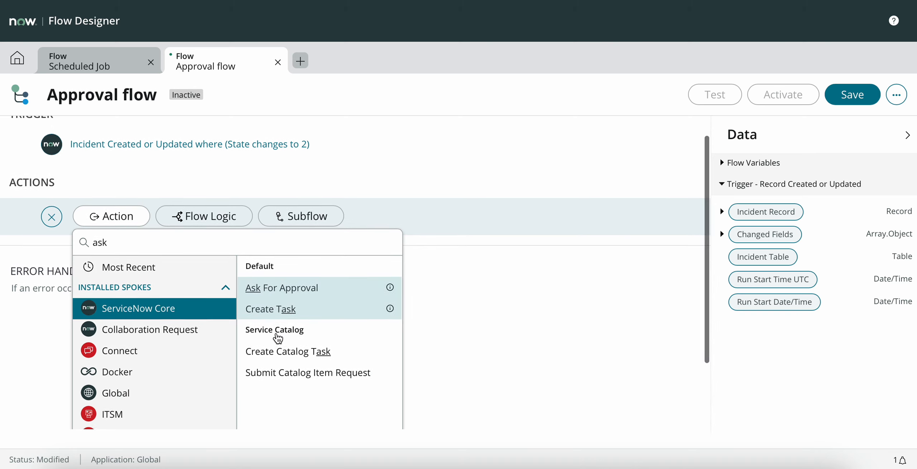
pyautogui.scroll(-1, 312, 306)
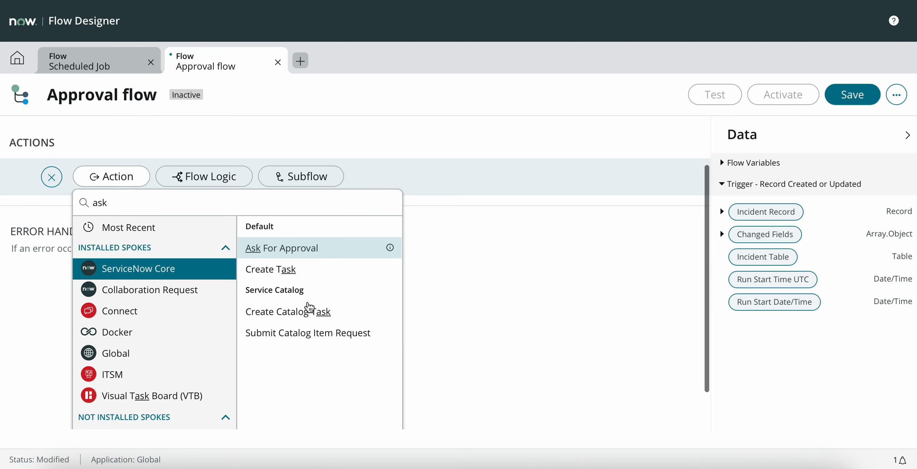
pyautogui.scroll(1, 278, 247)
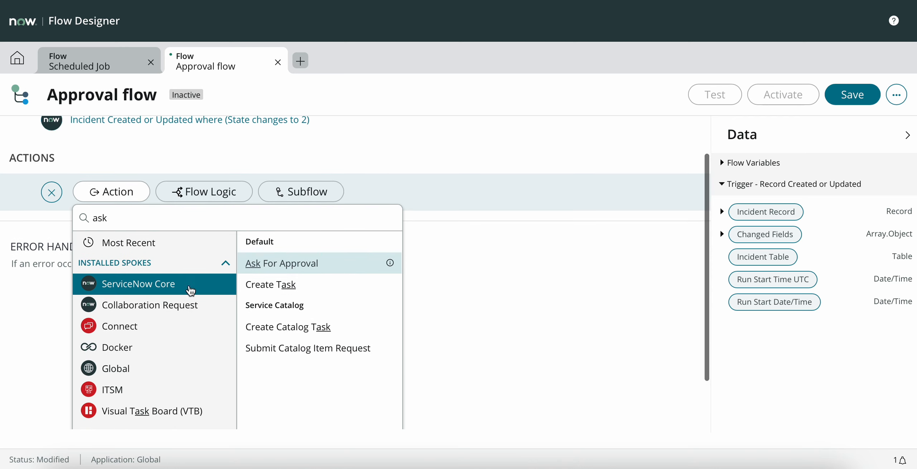
pyautogui.click(287, 273)
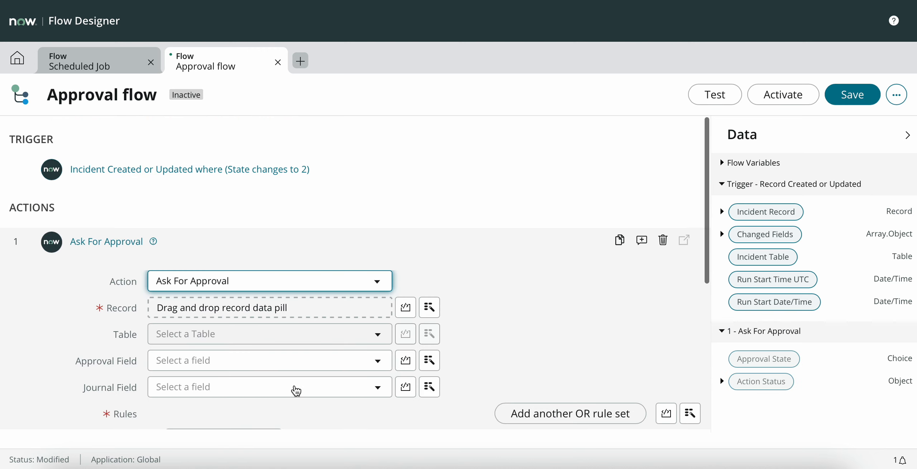
# - Set the Ask For Approval action's Record to the Incident Record from the Record Created or Updated trigger
pyautogui.scroll(-2, 296, 389)
pyautogui.scroll(-1, 294, 390)
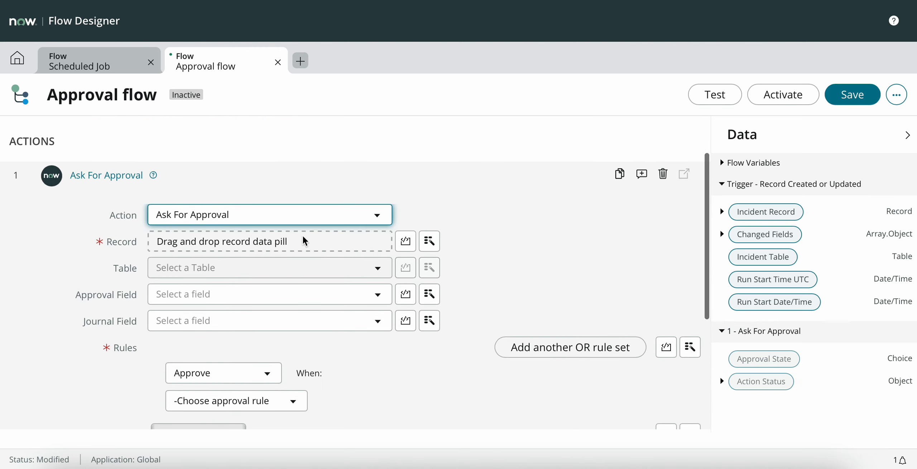
pyautogui.click(429, 240)
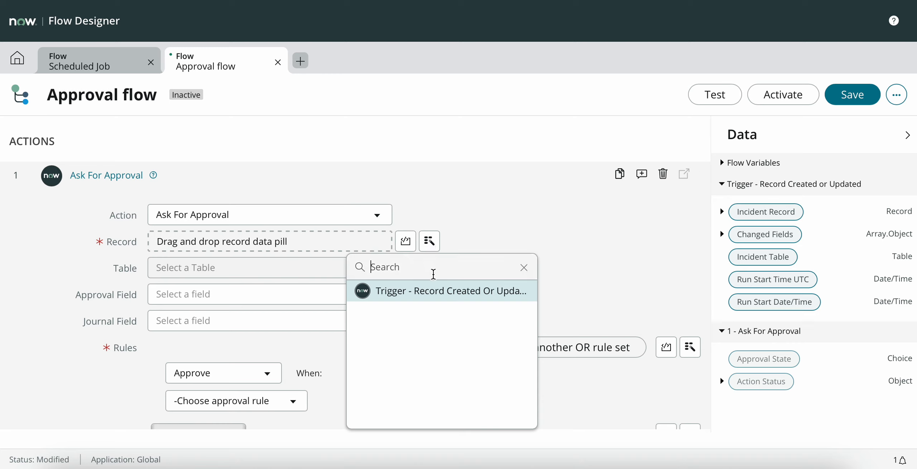
pyautogui.click(430, 291)
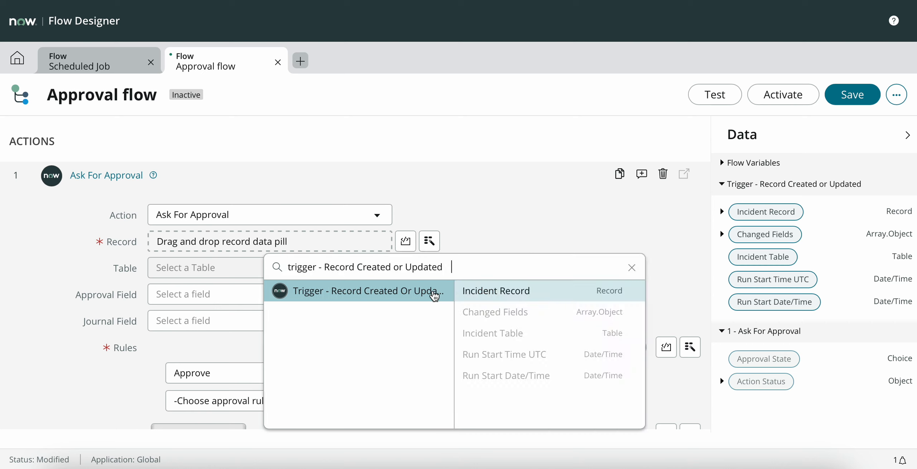
pyautogui.click(492, 292)
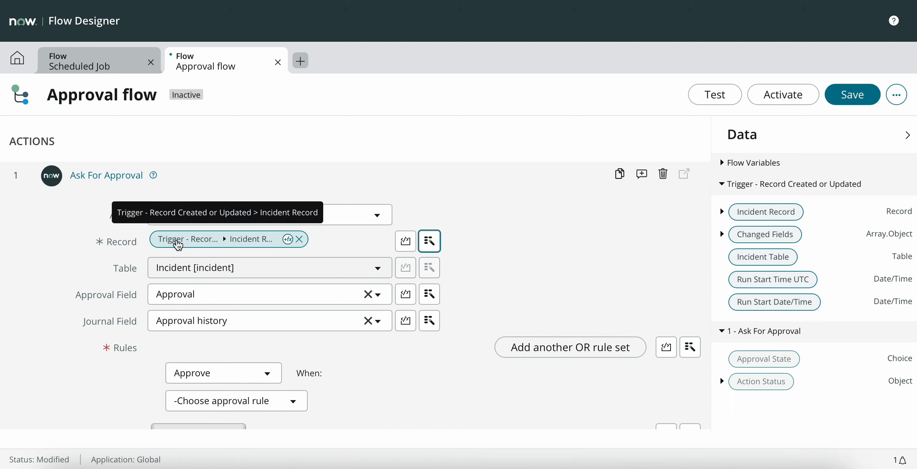
# - Set the approval rule to Approve or Reject when Anyone approves or rejects, after reviewing the available rule options
pyautogui.scroll(-3, 181, 302)
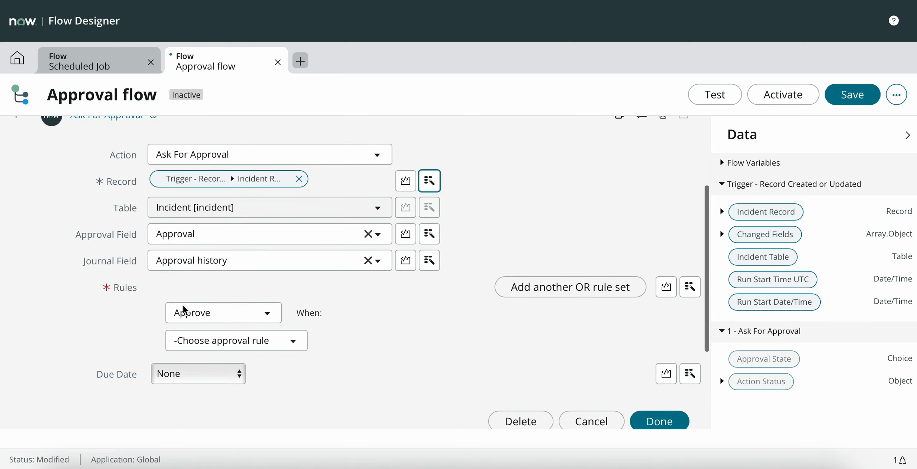
pyautogui.scroll(-2, 197, 289)
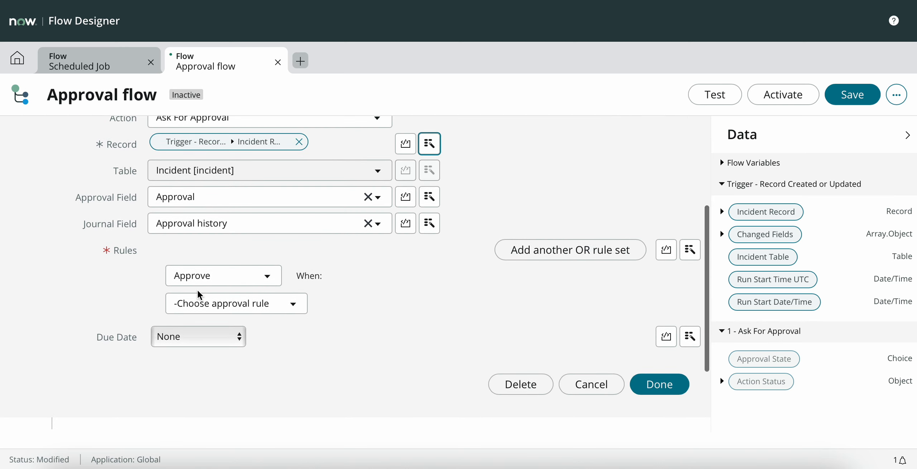
pyautogui.click(214, 278)
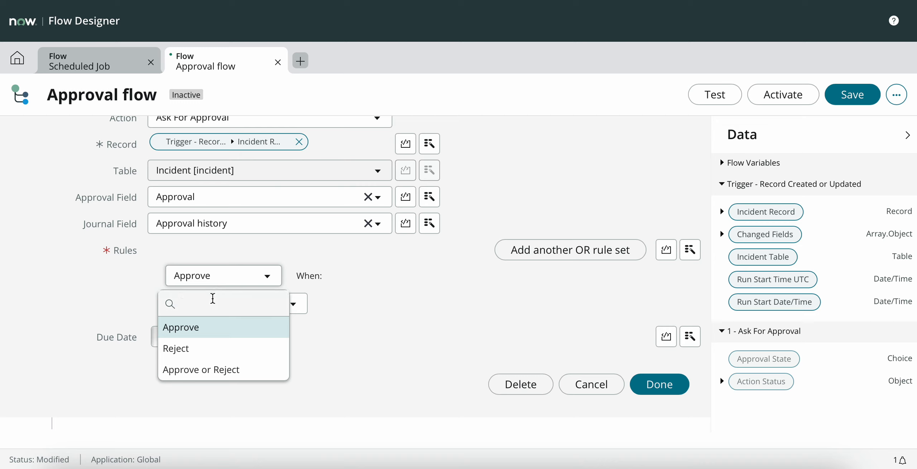
pyautogui.click(205, 374)
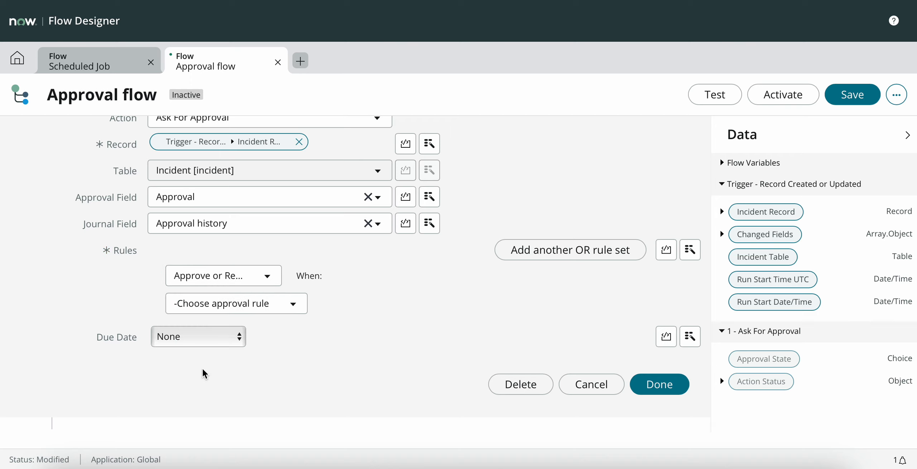
pyautogui.click(289, 307)
pyautogui.scroll(-1, 266, 276)
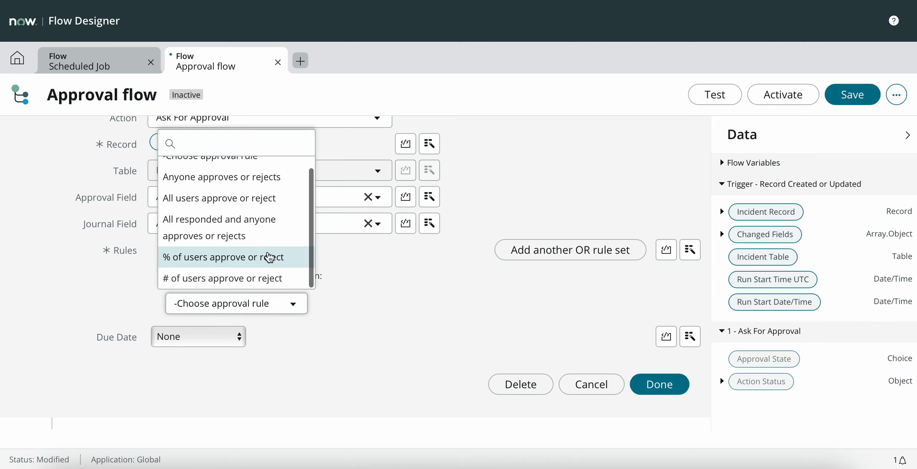
pyautogui.scroll(1, 266, 256)
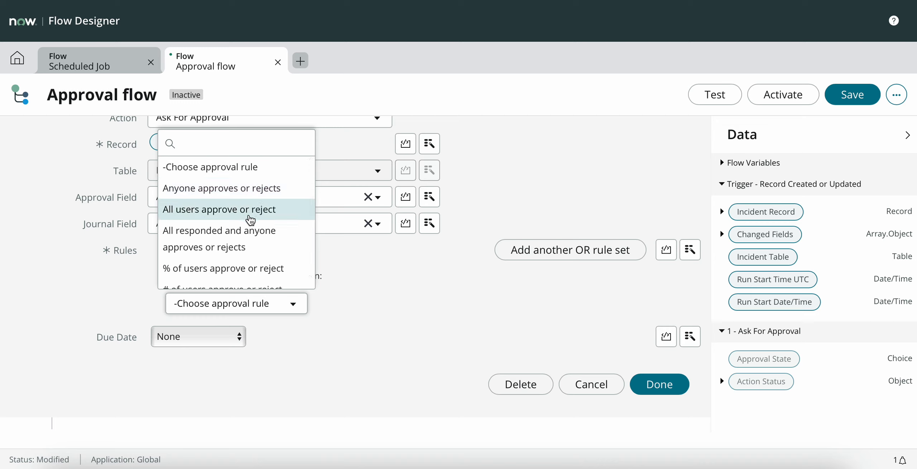
pyautogui.scroll(-1, 252, 242)
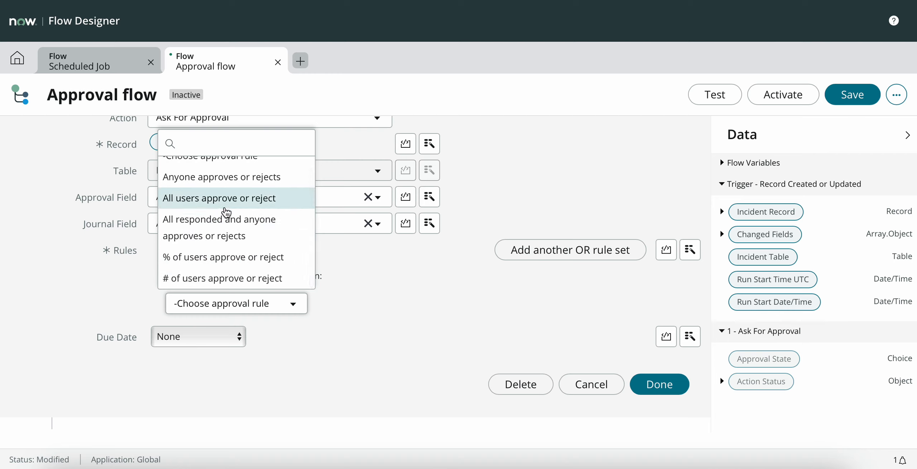
pyautogui.scroll(1, 226, 211)
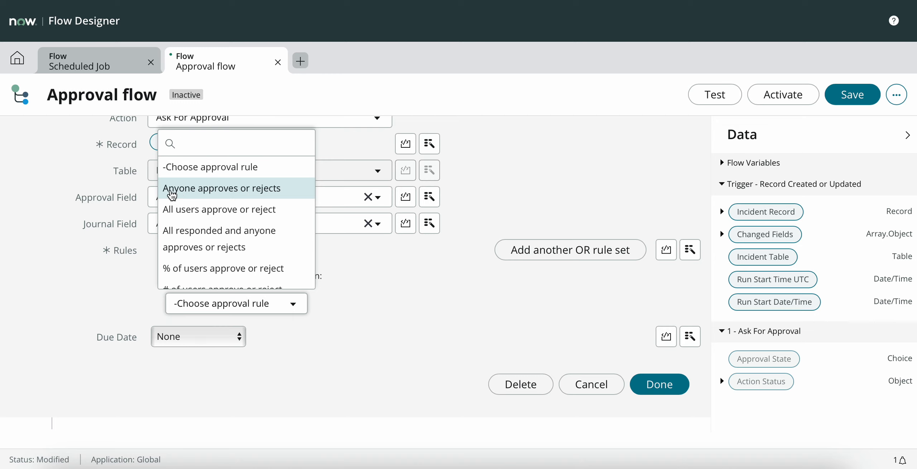
pyautogui.click(230, 192)
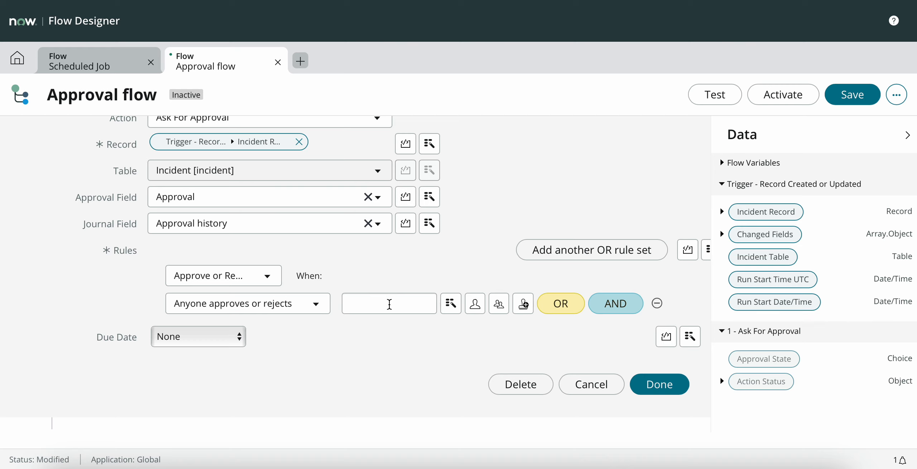
# - Assign the Incident Test Group as the rule's approvers and finish the Ask For Approval action
pyautogui.click(503, 307)
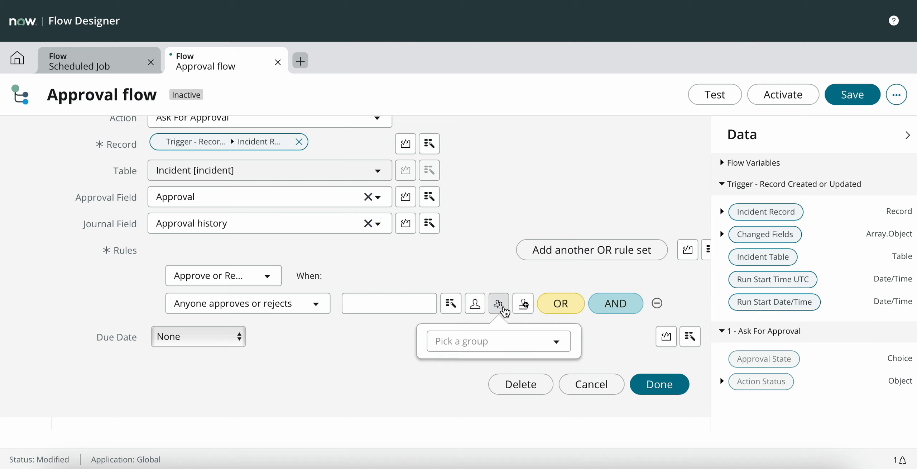
pyautogui.click(498, 338)
pyautogui.write('in')
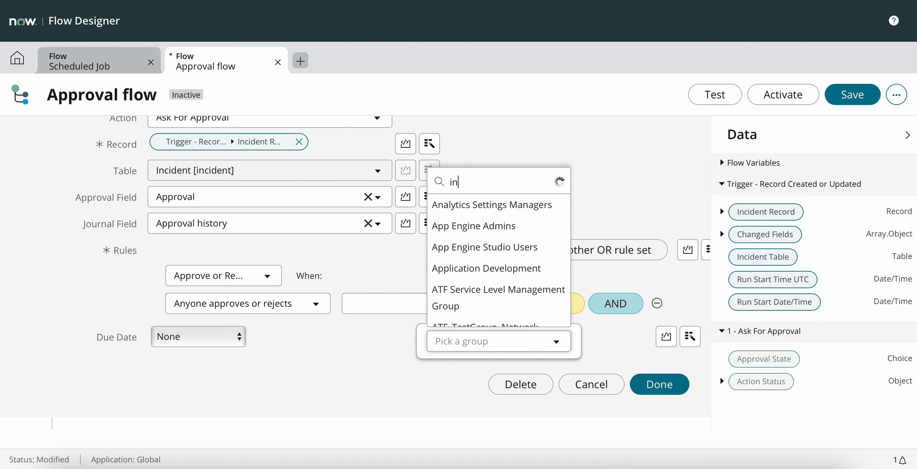
pyautogui.write('cident')
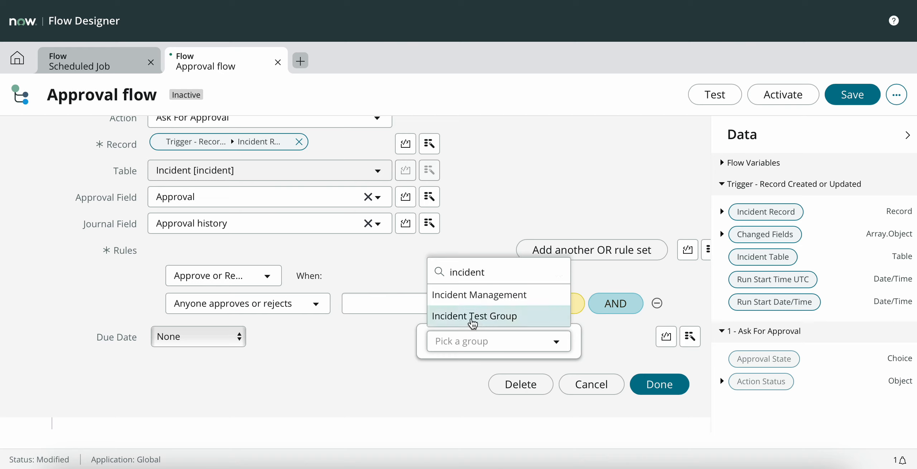
pyautogui.click(472, 316)
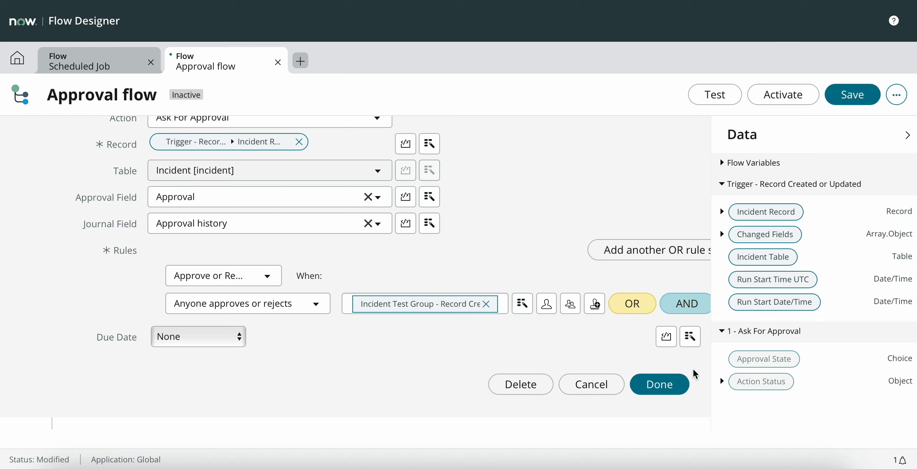
pyautogui.click(663, 393)
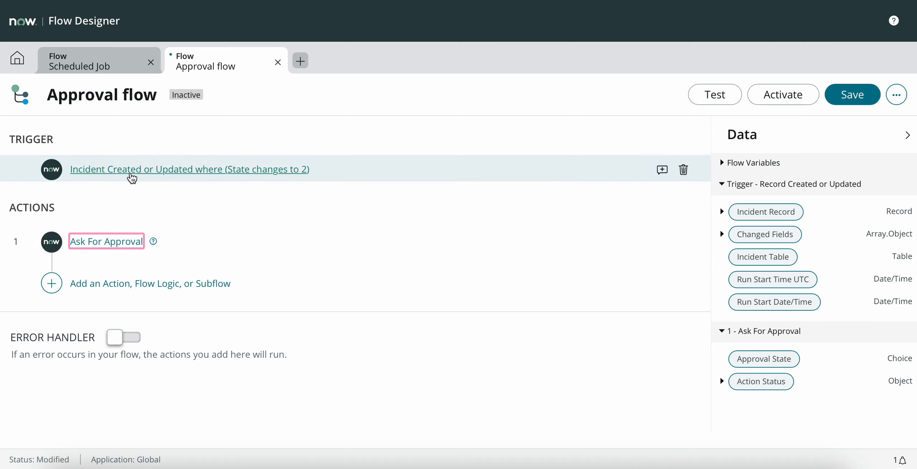
# - Review the trigger's table, state condition and run option, and close its settings without changing them
pyautogui.click(218, 170)
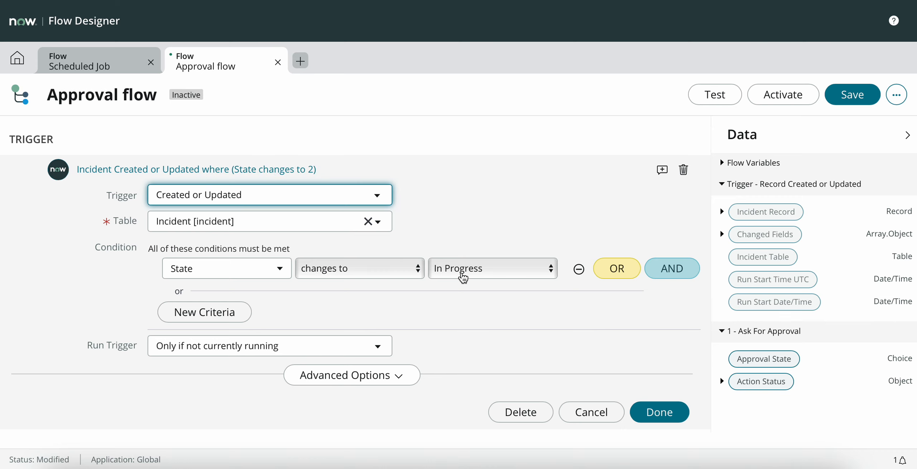
pyautogui.scroll(-1, 463, 276)
pyautogui.click(659, 370)
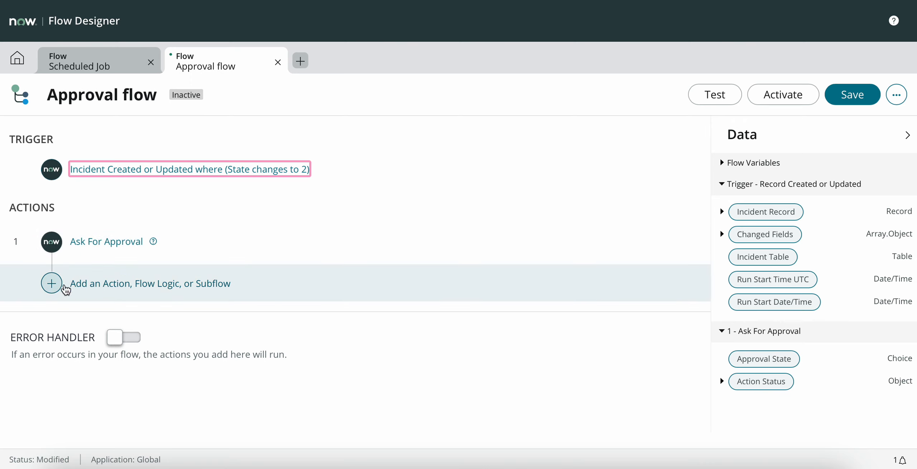
# - Add an If flow logic after the Ask For Approval action and label its condition "approved"
pyautogui.click(53, 286)
pyautogui.click(179, 286)
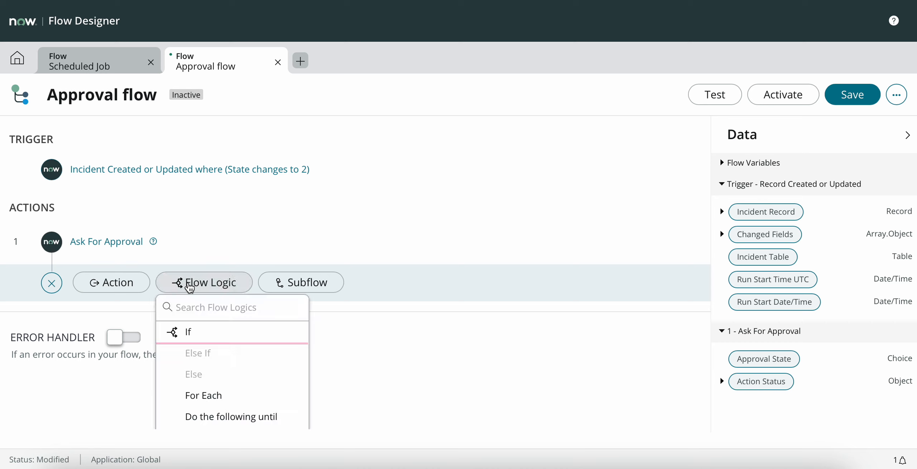
pyautogui.click(206, 330)
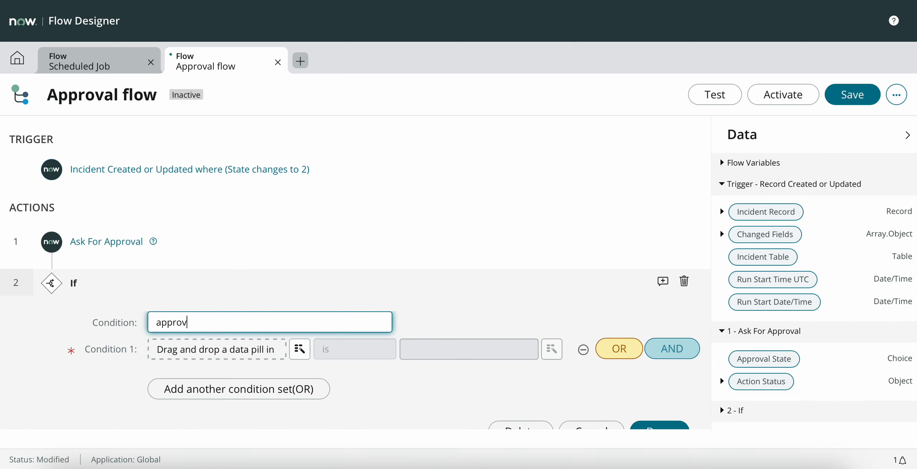
pyautogui.write('approved')
# - Set the If block's Condition 1 to Ask For Approval's Approval State is Approved, and finish the block
pyautogui.click(300, 348)
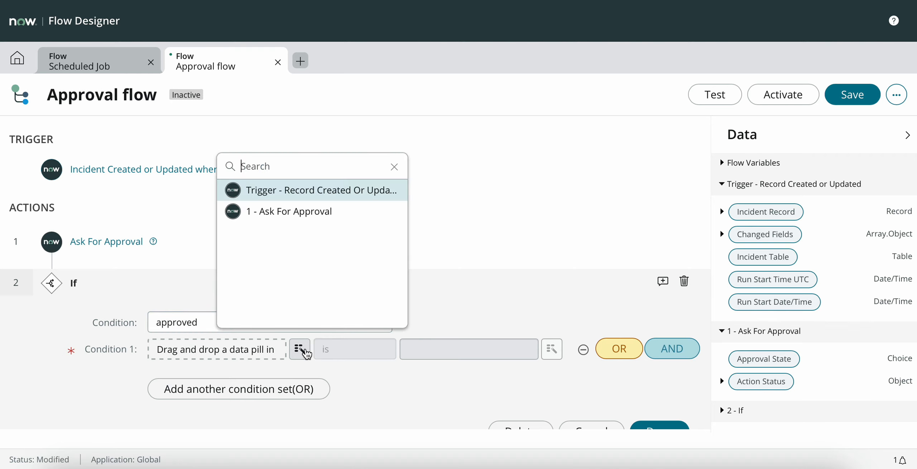
pyautogui.click(313, 213)
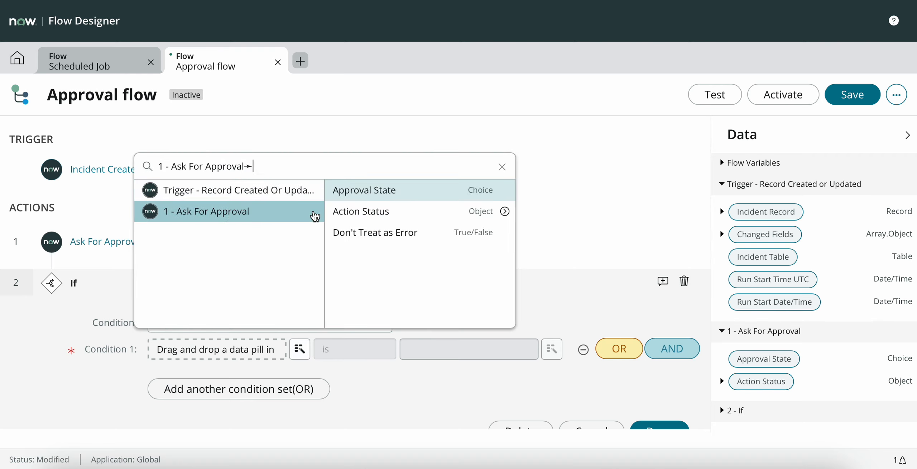
pyautogui.click(376, 195)
pyautogui.click(397, 362)
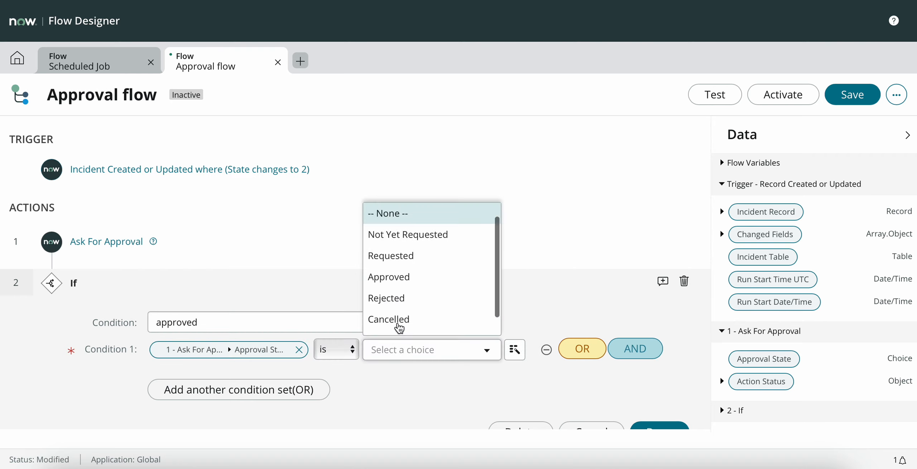
pyautogui.scroll(-1, 403, 257)
pyautogui.click(403, 261)
pyautogui.scroll(-4, 404, 261)
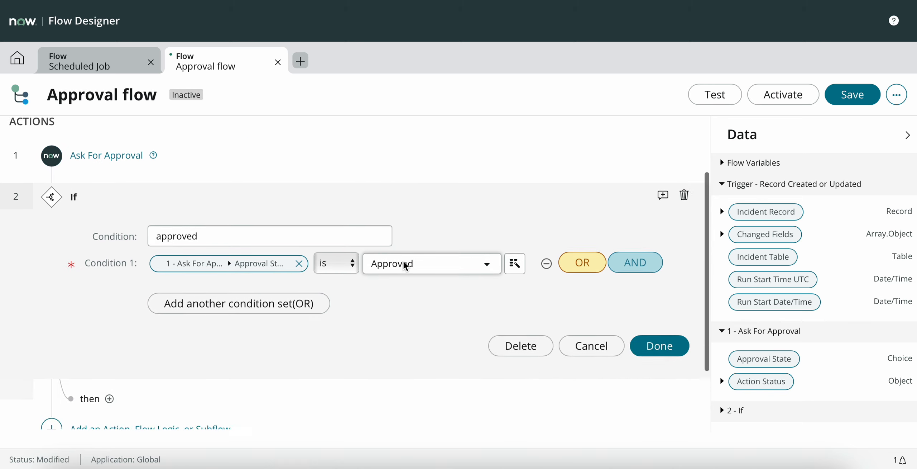
pyautogui.click(655, 306)
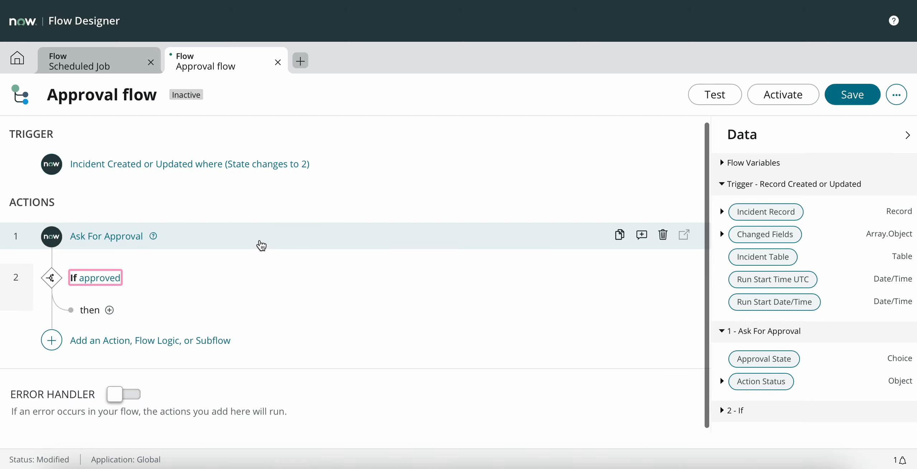
# - Add an Update Record action under the approved If branch, using the trigger's Incident Record as its record
pyautogui.click(110, 311)
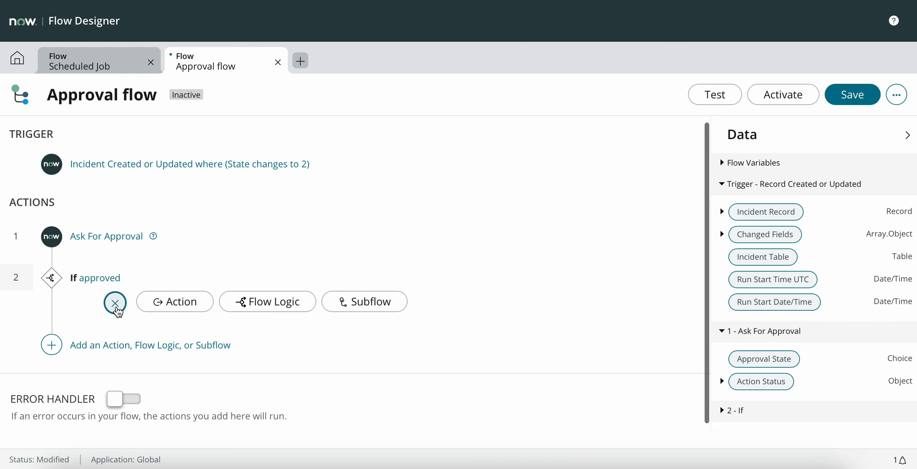
pyautogui.click(187, 306)
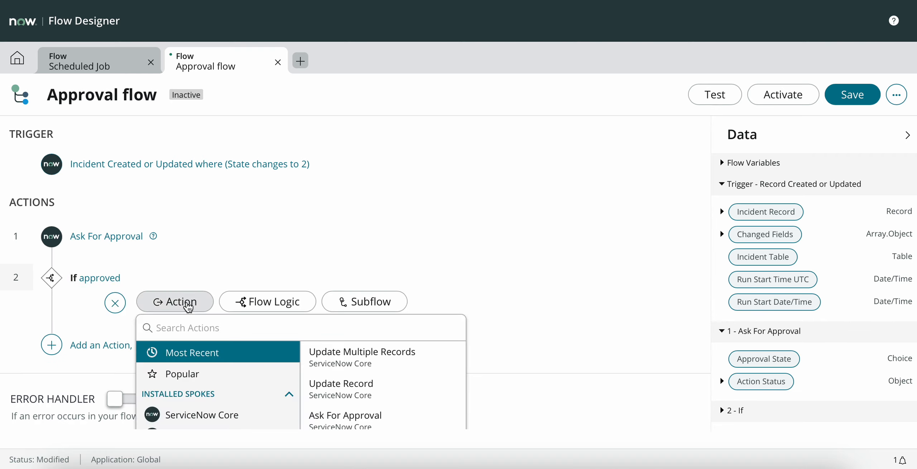
pyautogui.click(334, 391)
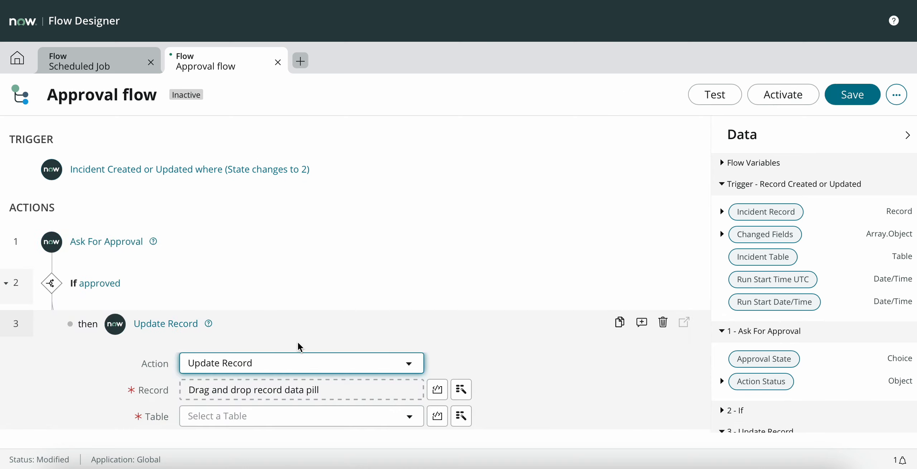
pyautogui.click(461, 222)
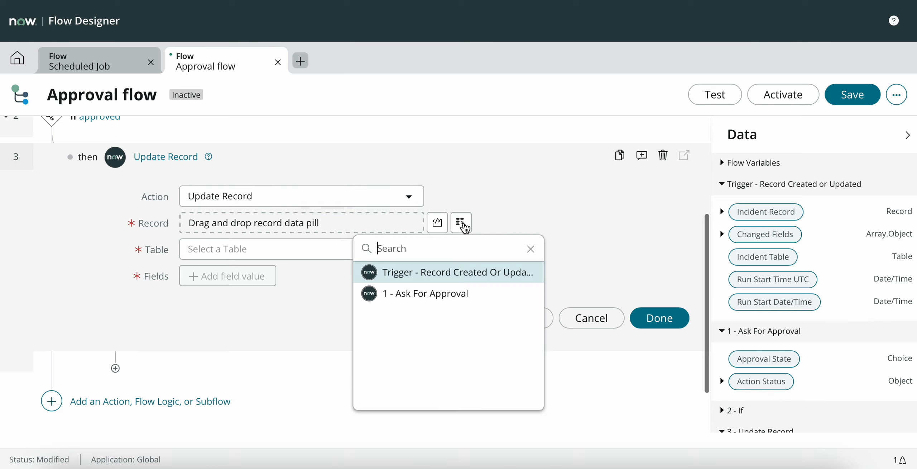
pyautogui.click(435, 278)
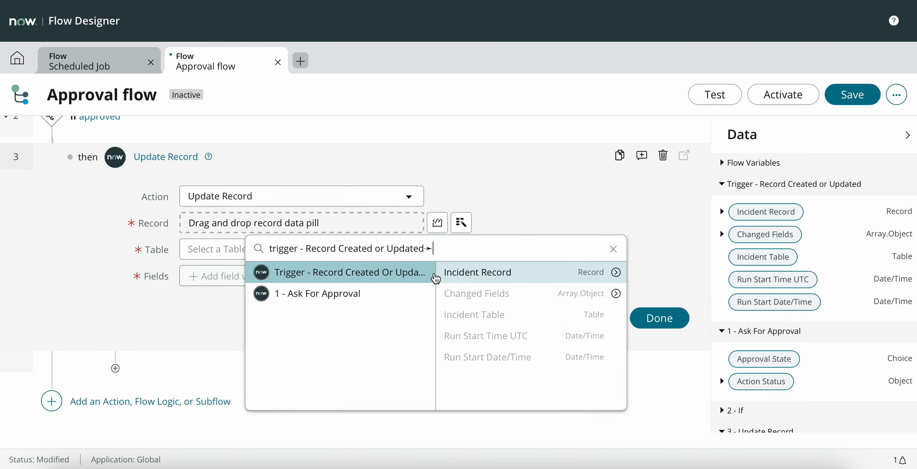
pyautogui.click(495, 273)
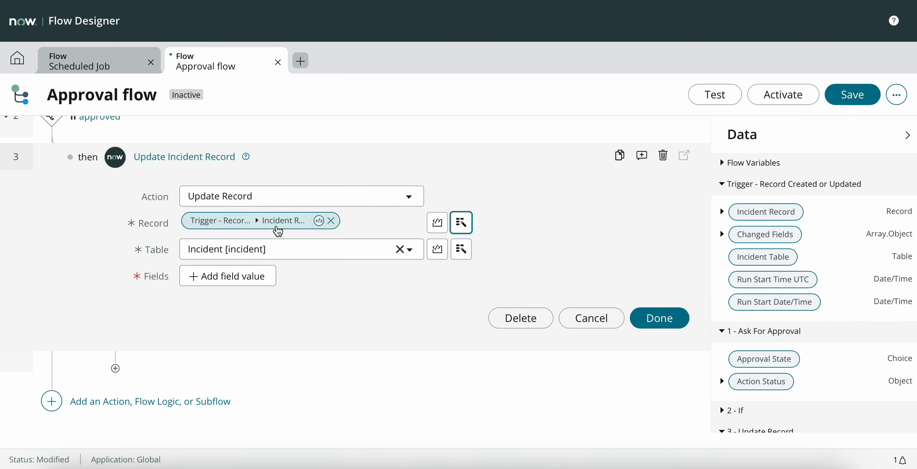
# - Set the Update Record action's State field to Resolved and add another empty field value row
pyautogui.click(216, 280)
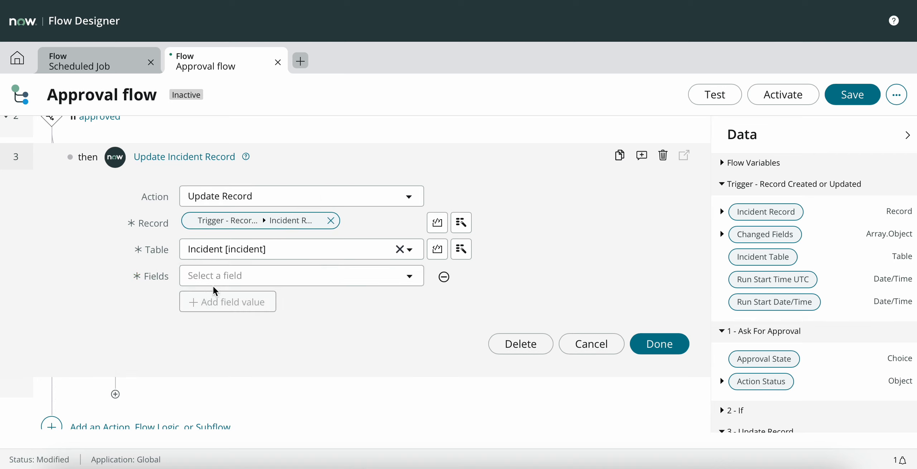
pyautogui.click(212, 279)
pyautogui.write('state')
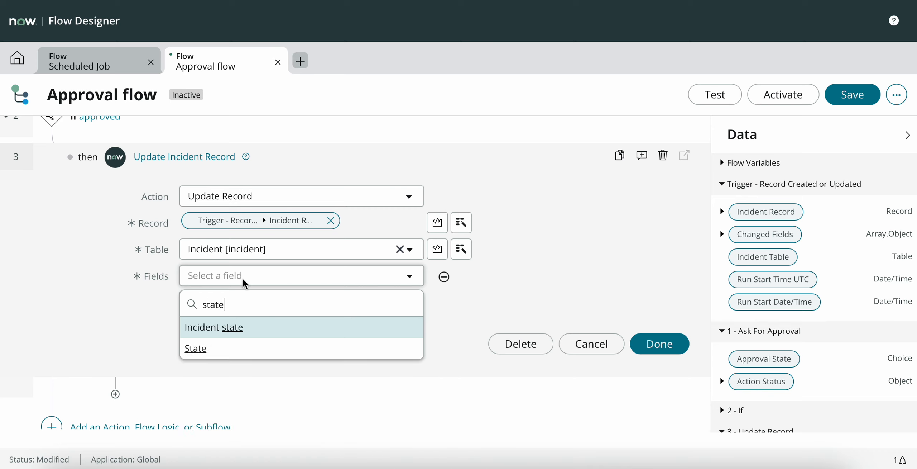
pyautogui.click(250, 351)
pyautogui.click(434, 279)
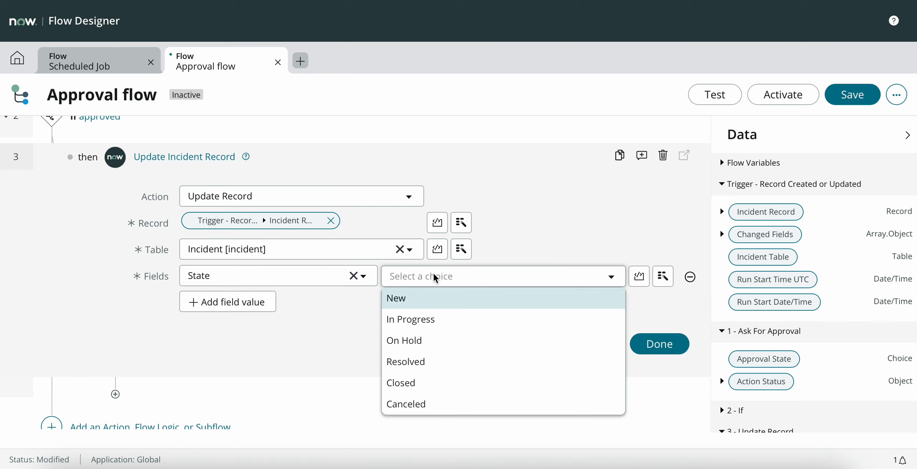
pyautogui.click(424, 359)
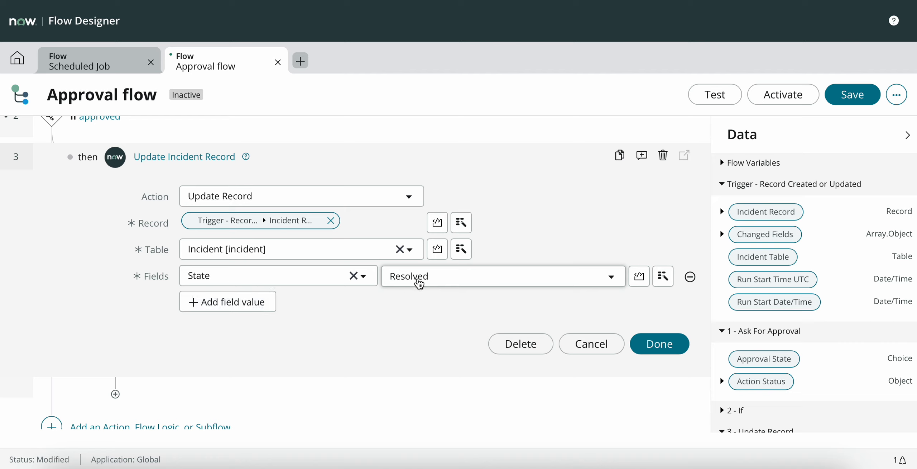
pyautogui.click(265, 302)
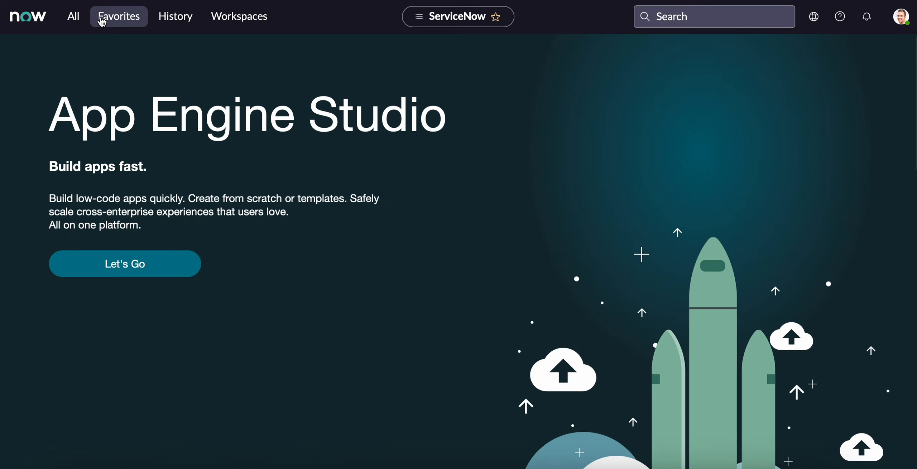
# - Switch to the ServiceNow home page and open the "ATF : Test1" incident from the favorite Incident - All list
pyautogui.click(102, 17)
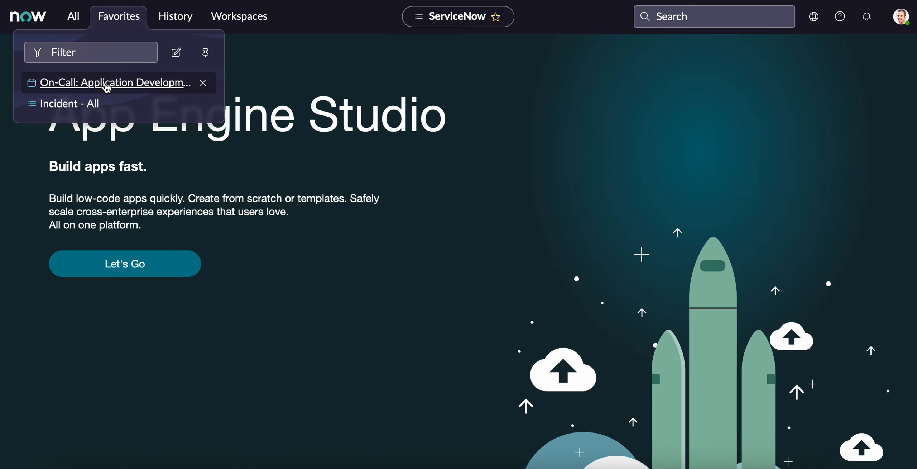
pyautogui.click(66, 105)
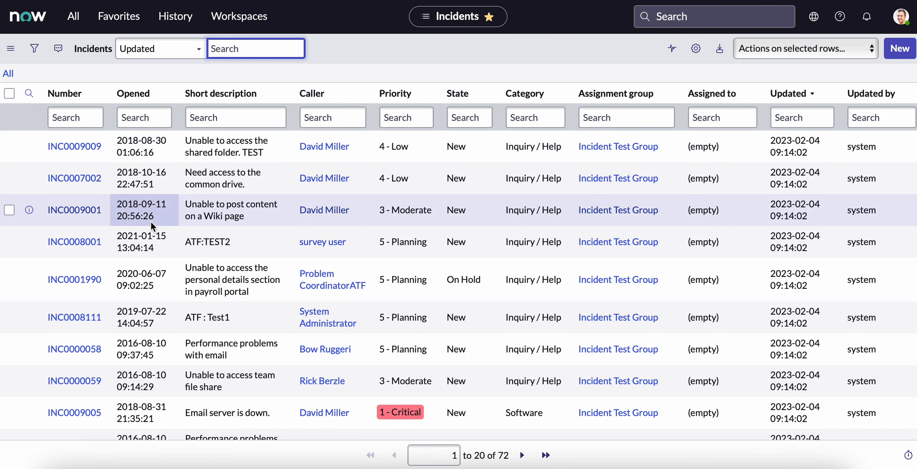
pyautogui.scroll(-3, 150, 221)
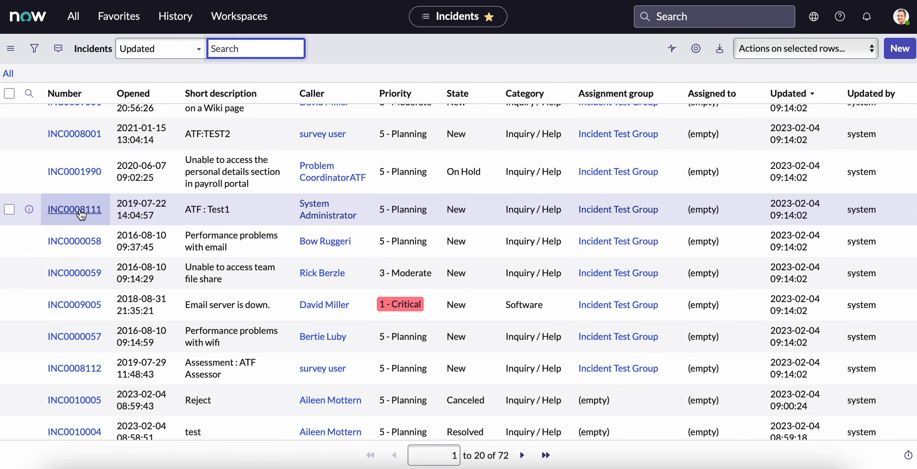
pyautogui.click(80, 211)
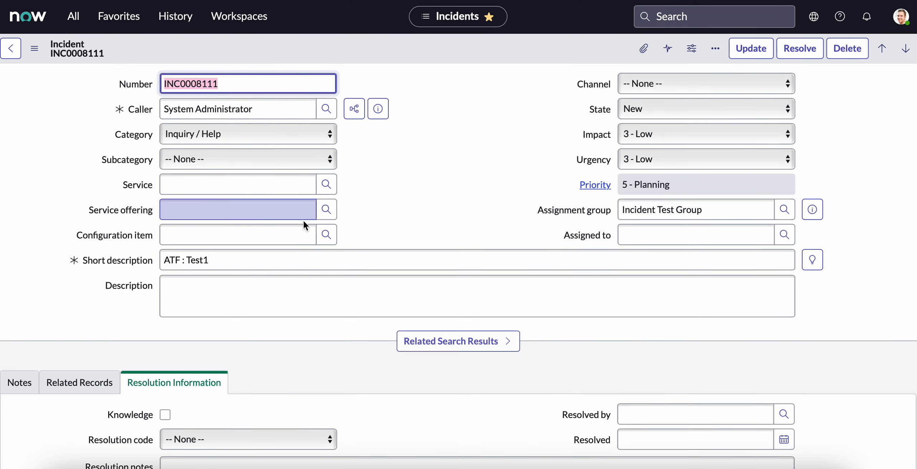
# - Choose the Resolved state on the incident form without saving, check which resolution fields become mandatory, and return to the approval flow
pyautogui.click(658, 111)
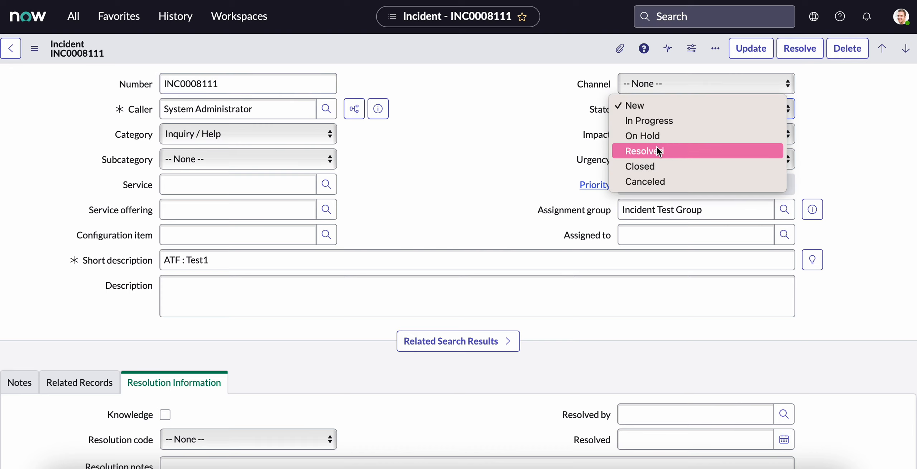
pyautogui.click(644, 150)
pyautogui.scroll(-3, 364, 259)
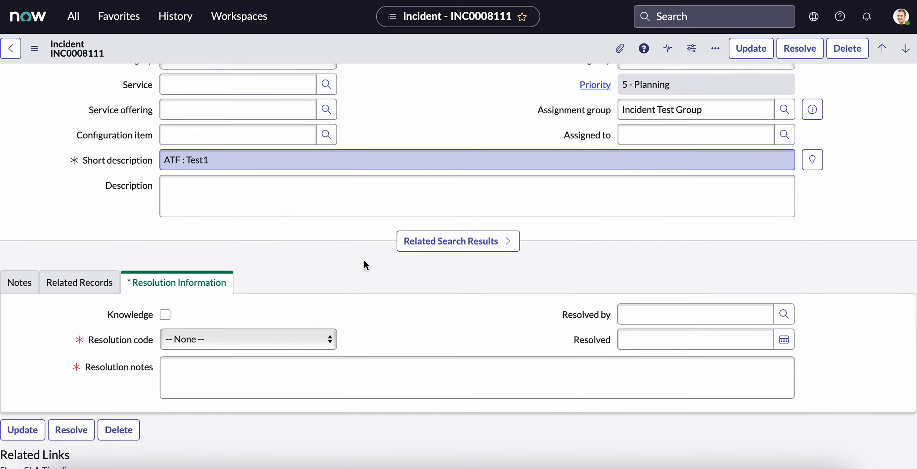
pyautogui.click(162, 367)
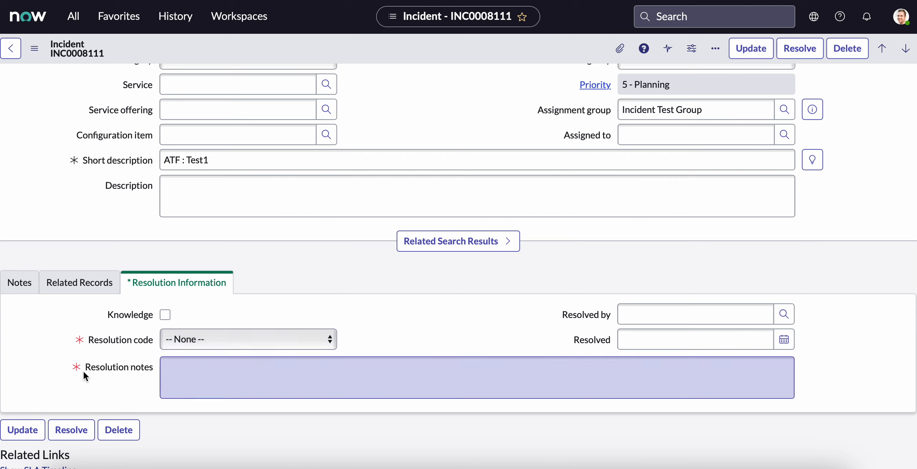
pyautogui.click(142, 370)
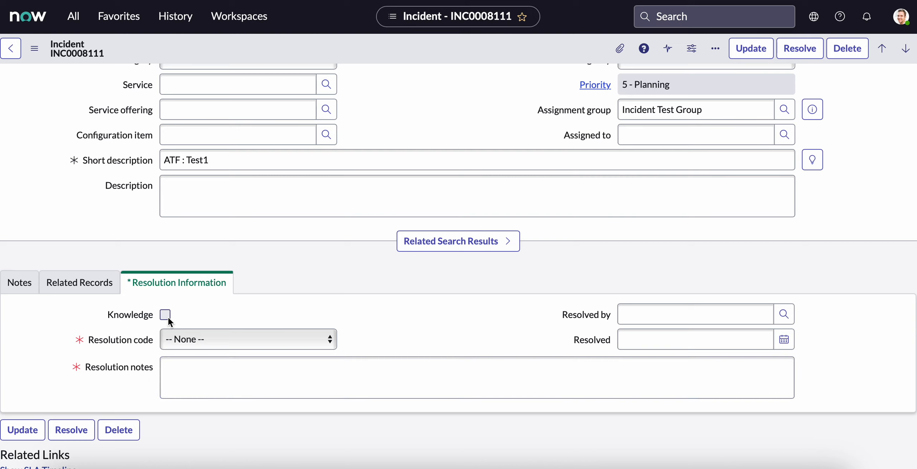
pyautogui.click(133, 339)
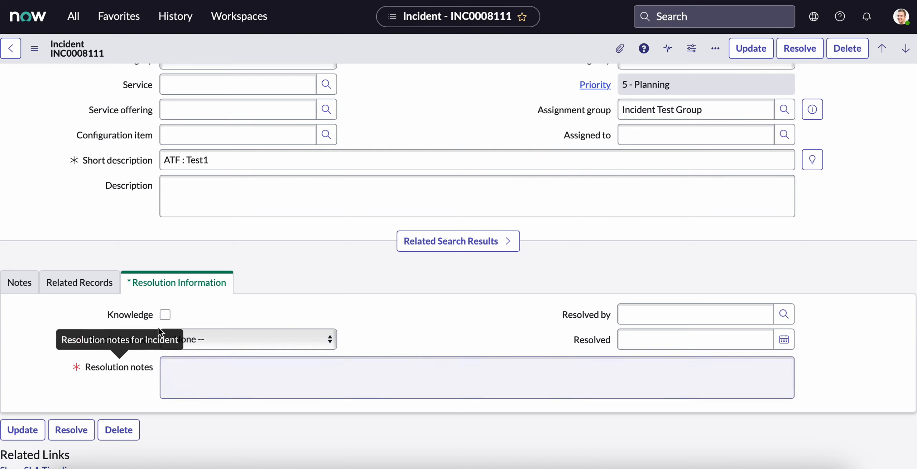
pyautogui.click(294, 1)
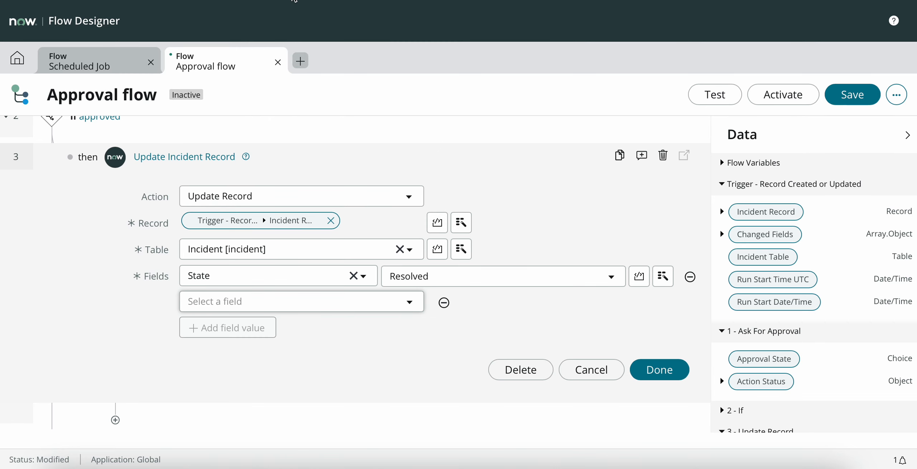
# - Add Resolution code and Resolution notes as further fields in the Update Record action
pyautogui.click(278, 310)
pyautogui.write('resolu')
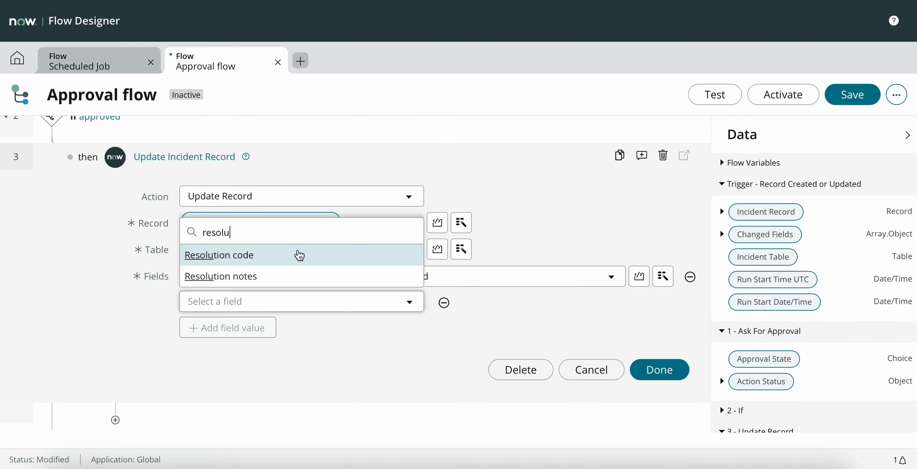
pyautogui.click(299, 258)
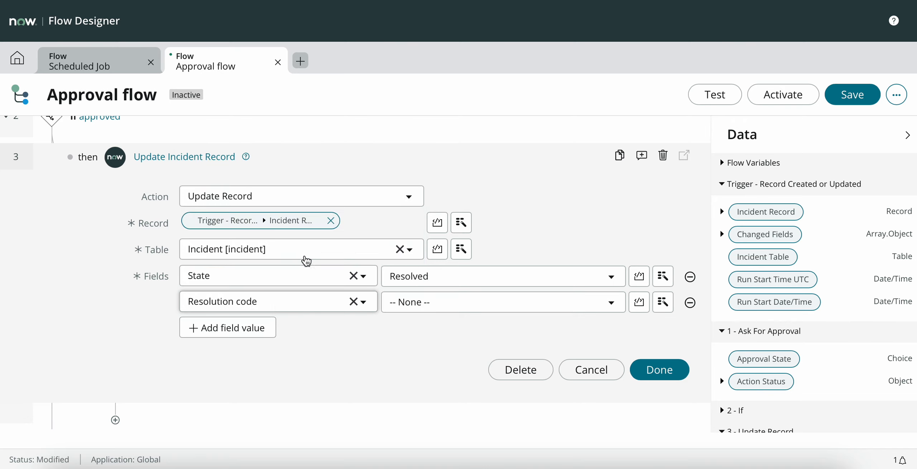
pyautogui.click(251, 328)
pyautogui.click(253, 331)
pyautogui.write('re')
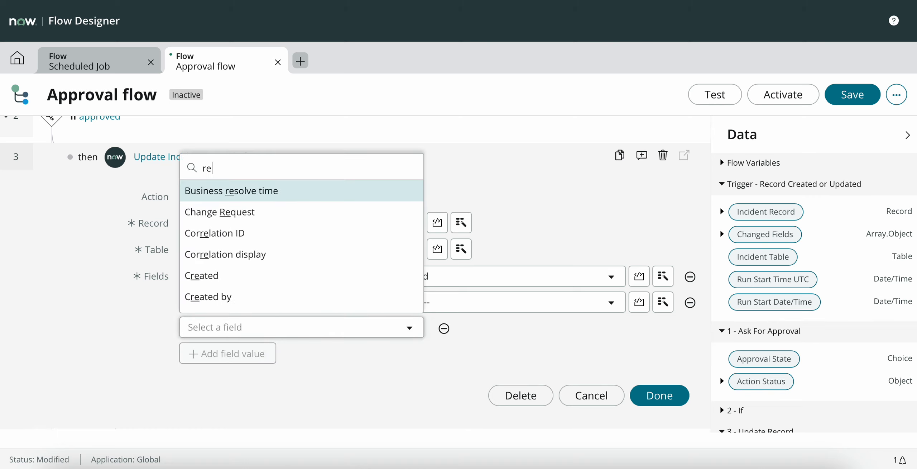
pyautogui.write('sol')
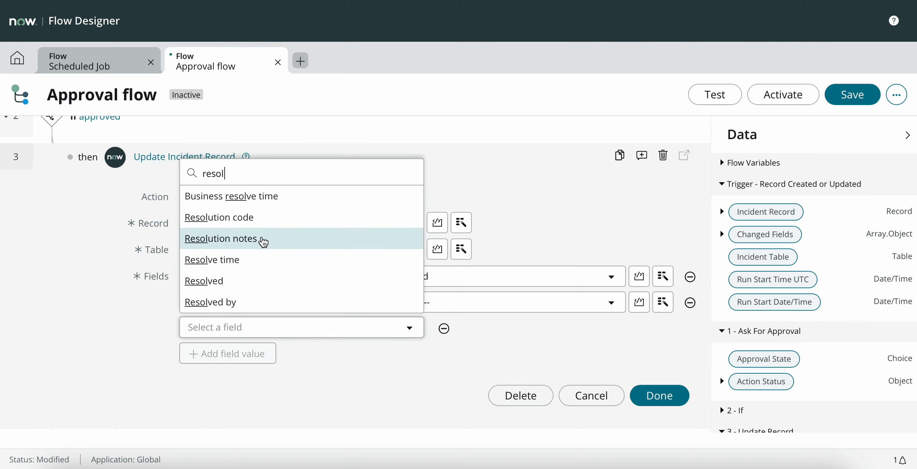
pyautogui.click(262, 238)
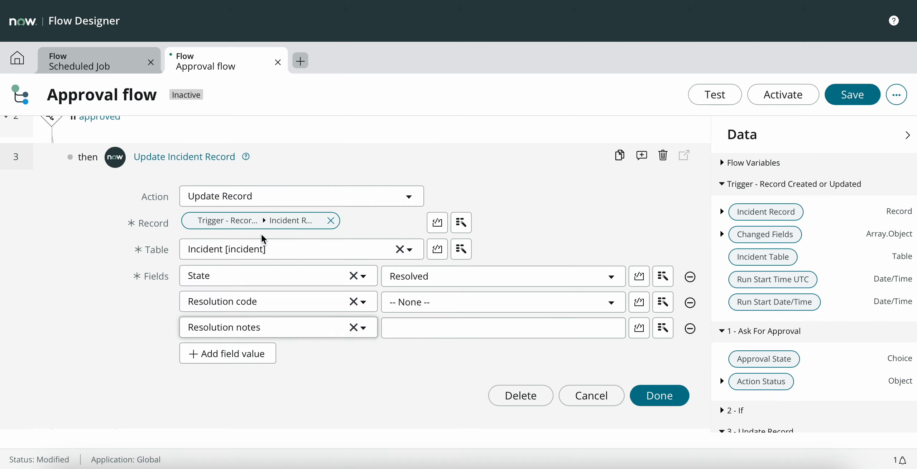
# - Set Resolution code to Solution provided and Resolution notes to "Incident is approved", and finish the update action
pyautogui.click(415, 304)
pyautogui.scroll(-3, 419, 276)
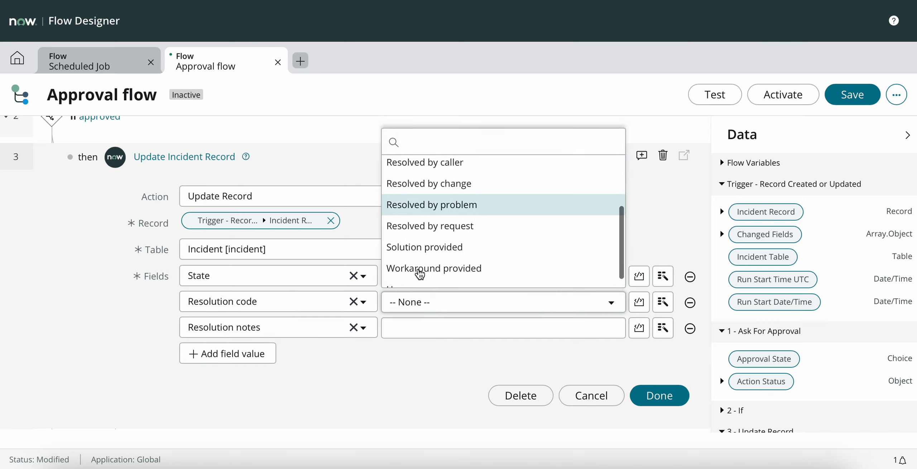
pyautogui.click(420, 246)
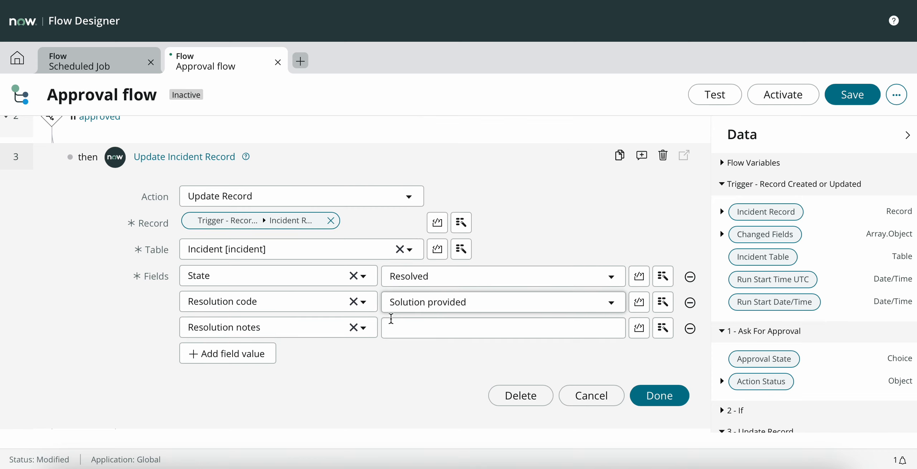
pyautogui.click(410, 328)
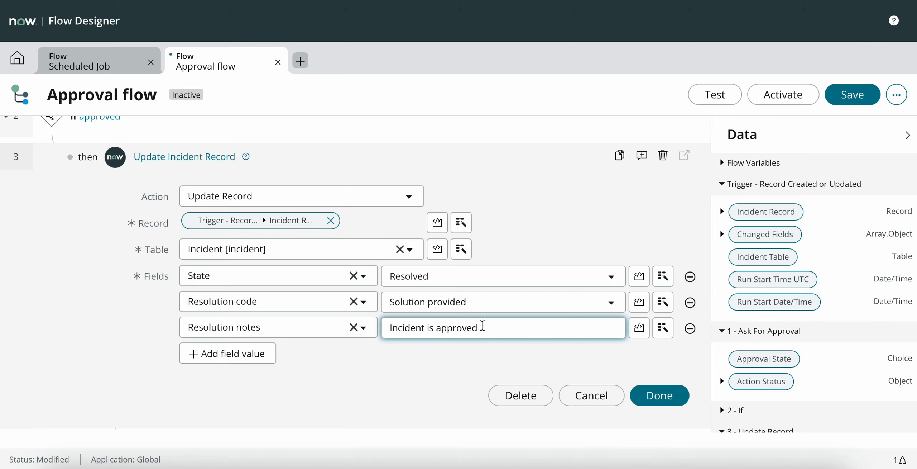
pyautogui.click(658, 396)
# - Add a second If flow logic at the end of the flow and label its condition "not approved"
pyautogui.scroll(5, 369, 203)
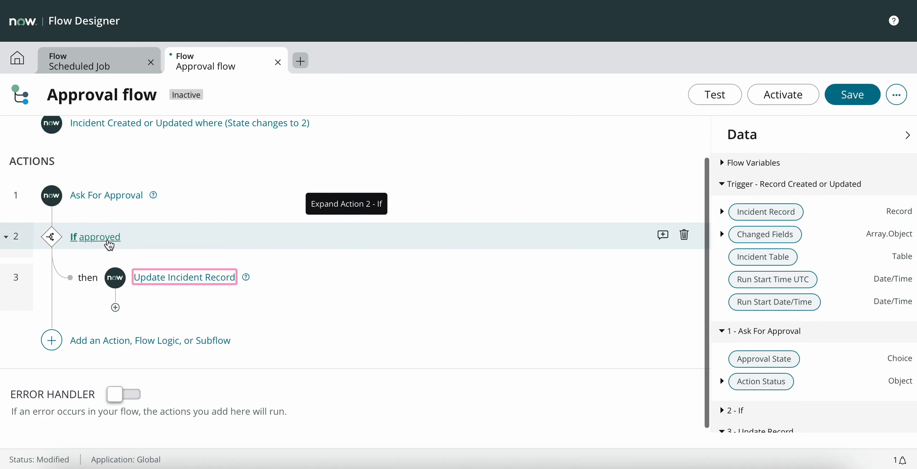
pyautogui.click(51, 339)
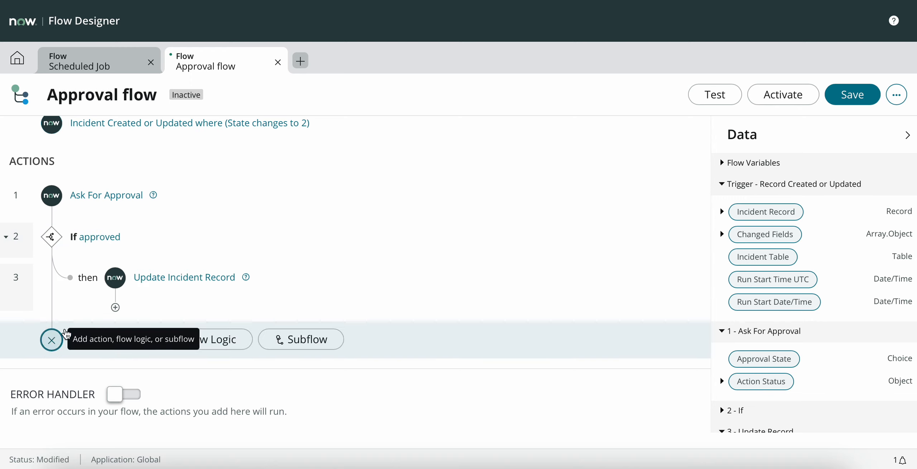
pyautogui.click(235, 337)
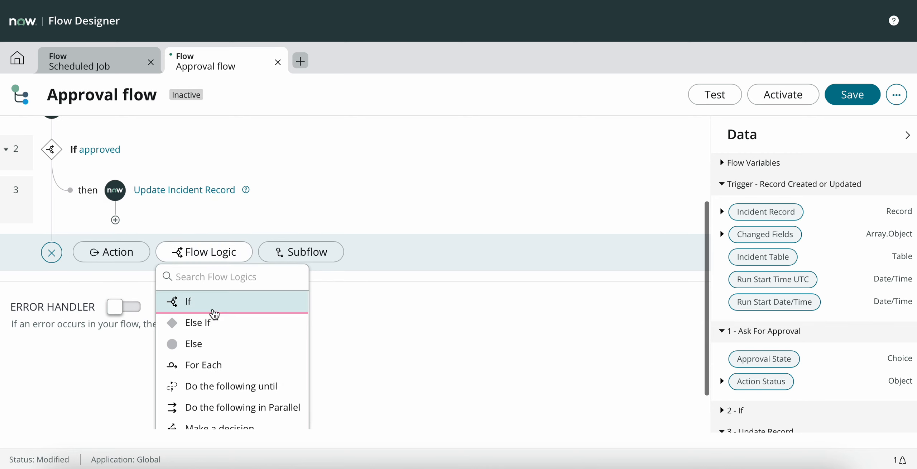
pyautogui.click(213, 313)
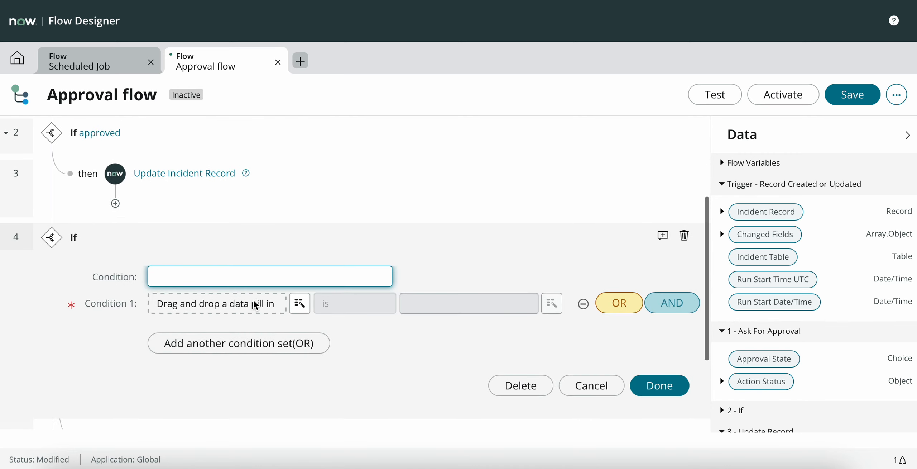
pyautogui.write('not ap')
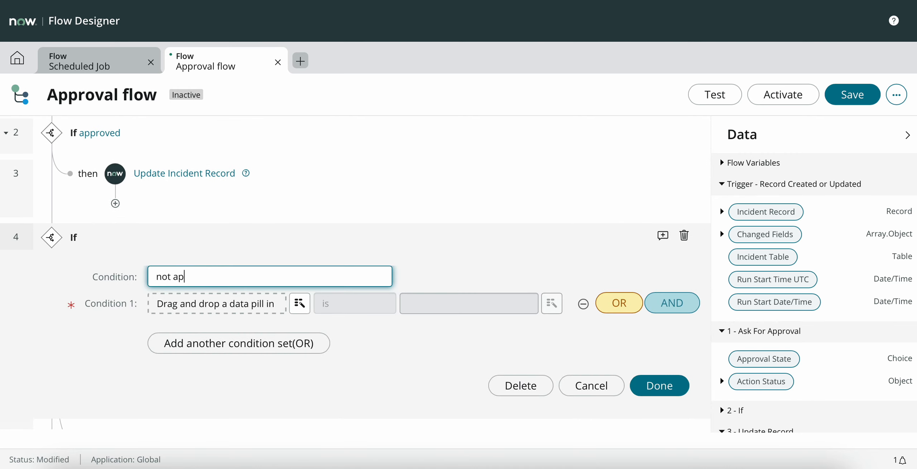
pyautogui.write('proved')
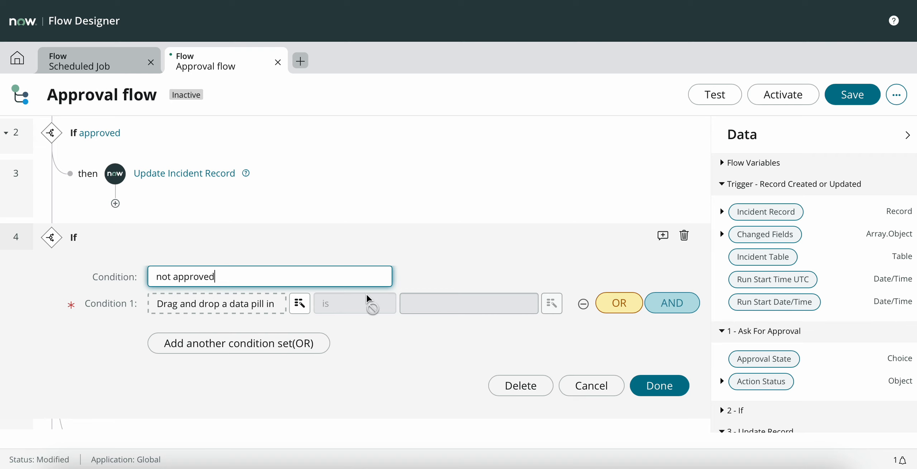
# - Set the "not approved" branch to run when the Ask For Approval step's Approval State is Rejected, and finish the condition
pyautogui.click(299, 303)
pyautogui.click(310, 171)
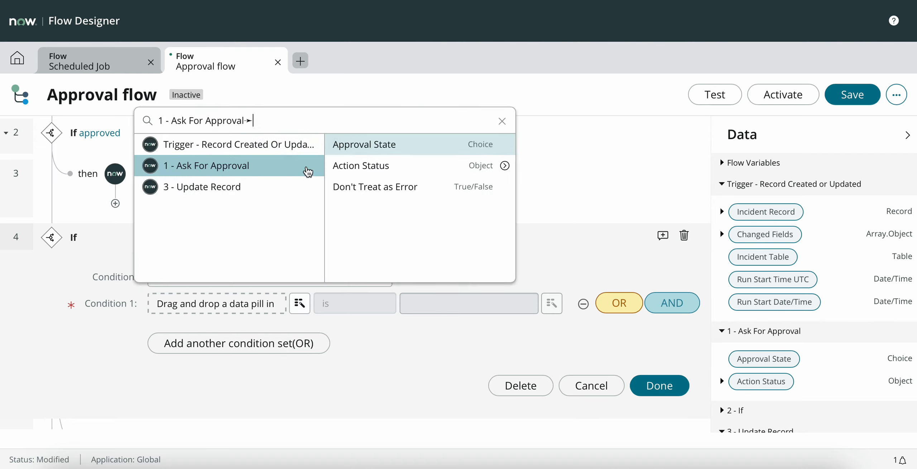
pyautogui.click(378, 152)
pyautogui.click(418, 306)
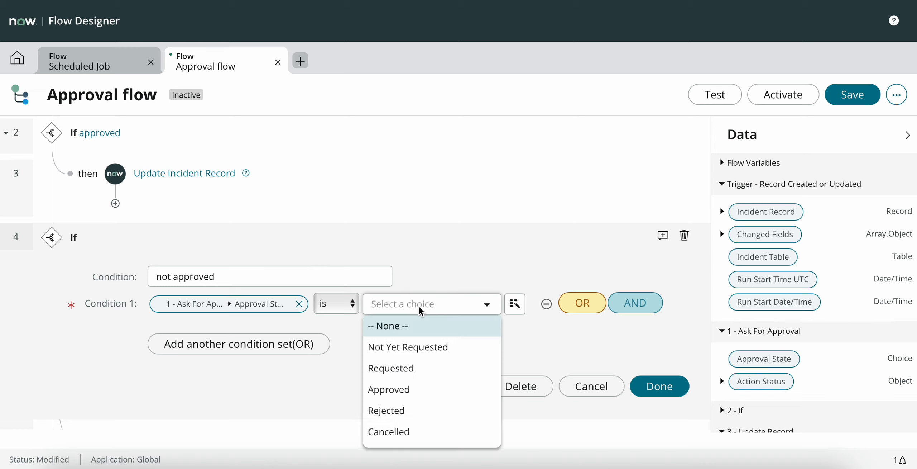
pyautogui.click(411, 410)
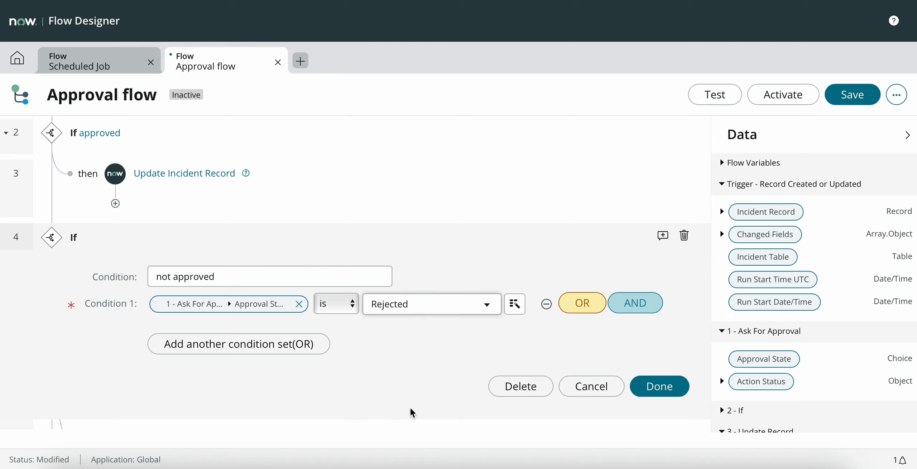
pyautogui.click(655, 385)
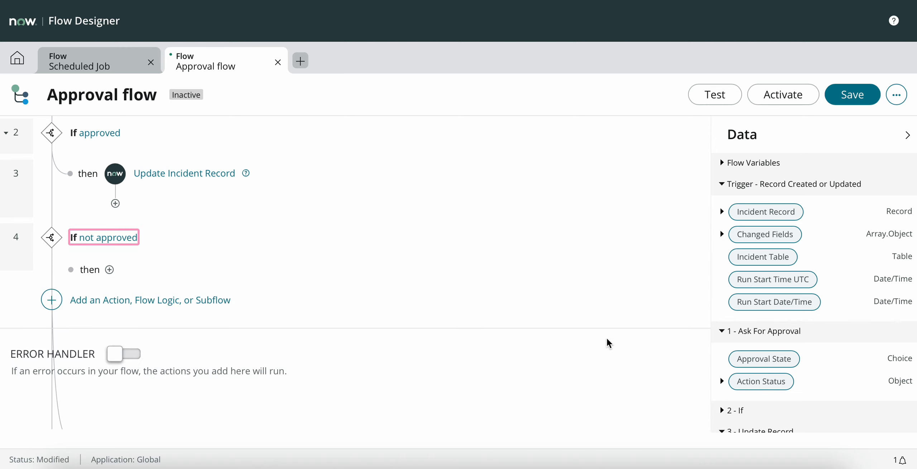
# - Add an Update Record action under the "not approved" branch, using the trigger's Incident Record as its record
pyautogui.click(110, 310)
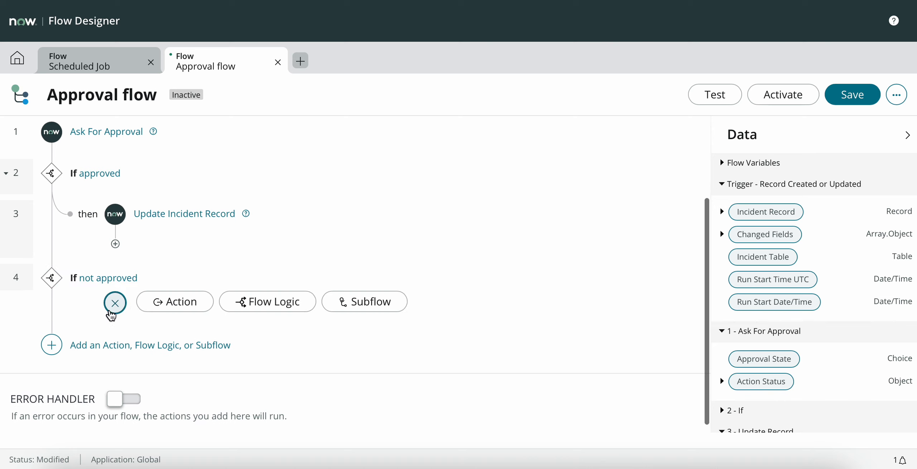
pyautogui.click(180, 301)
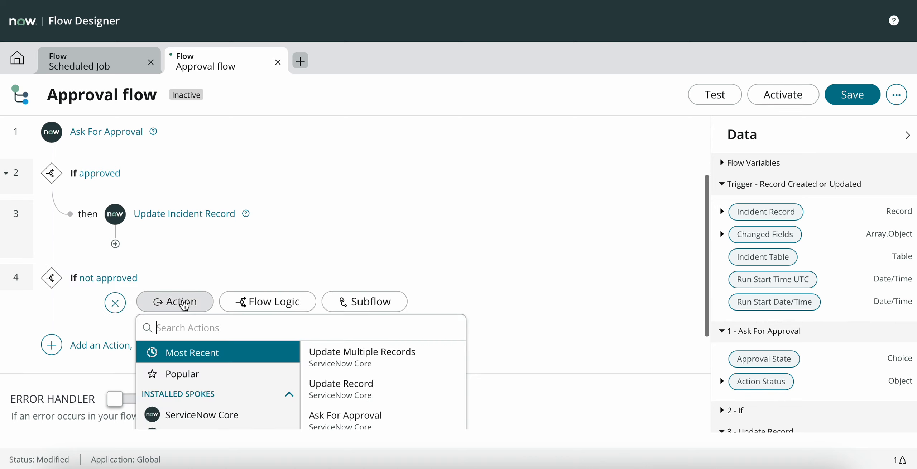
pyautogui.click(362, 383)
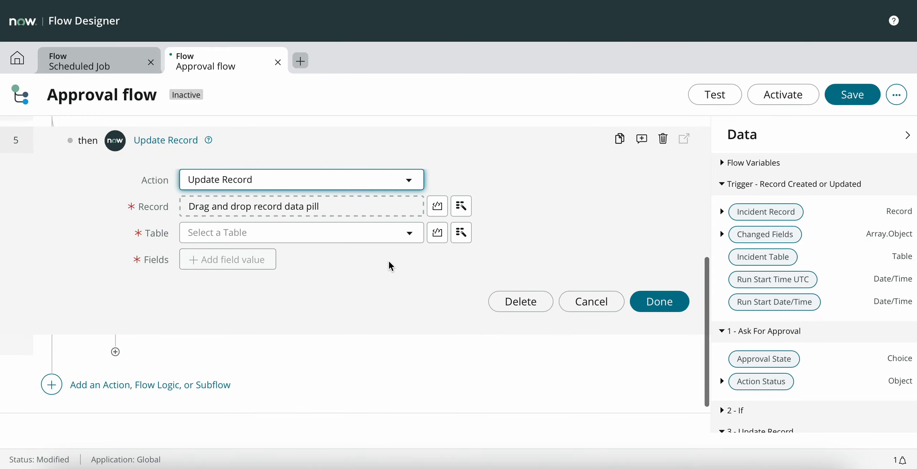
pyautogui.click(460, 207)
pyautogui.click(436, 255)
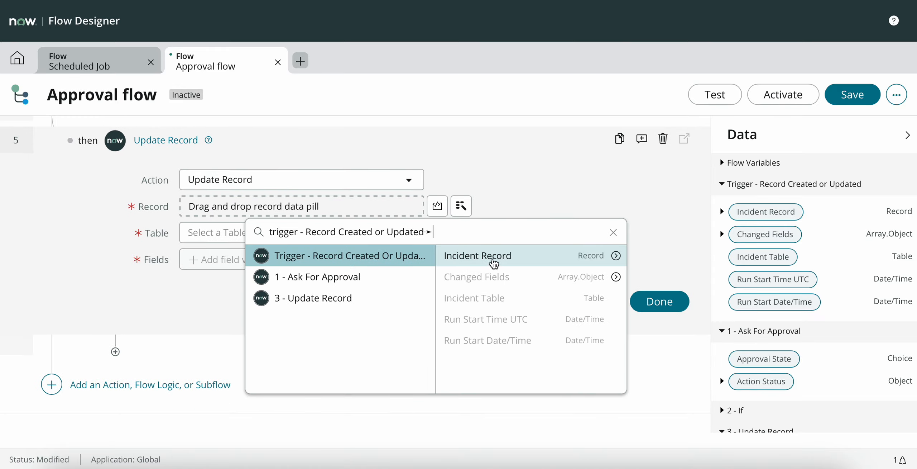
pyautogui.click(528, 261)
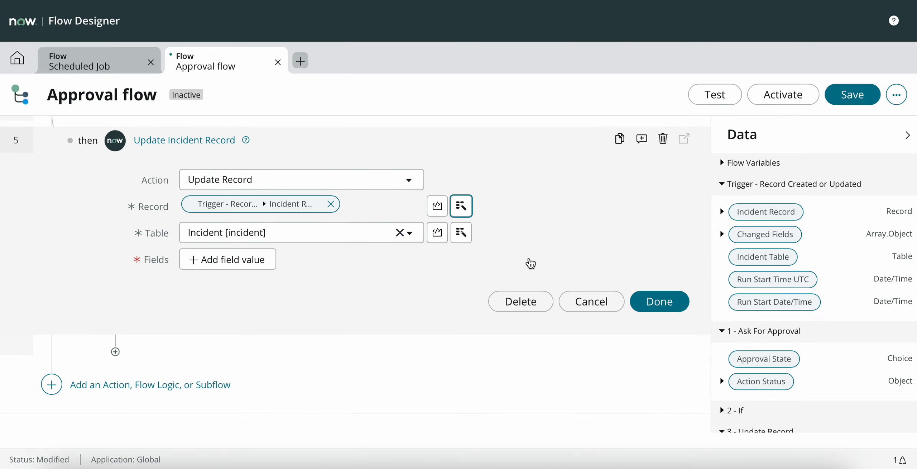
# - Add the State field to the rejected branch's Update Record action and set it to Canceled
pyautogui.click(256, 260)
pyautogui.click(217, 260)
pyautogui.write('state')
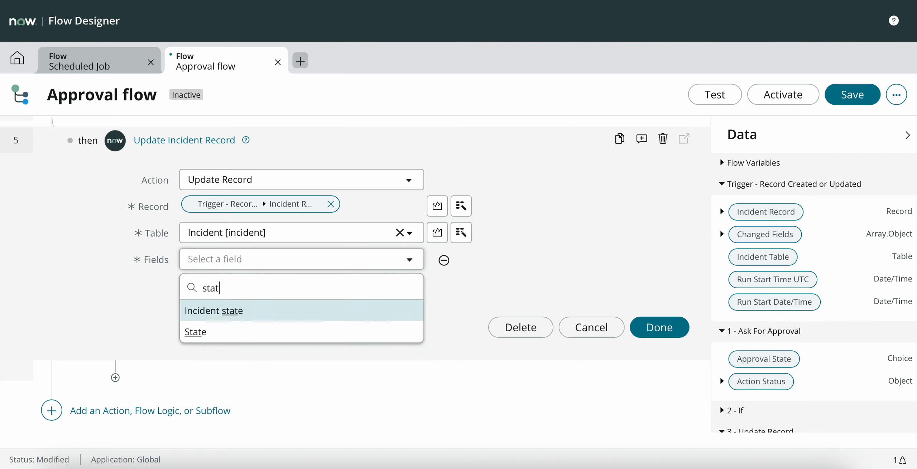
pyautogui.click(264, 336)
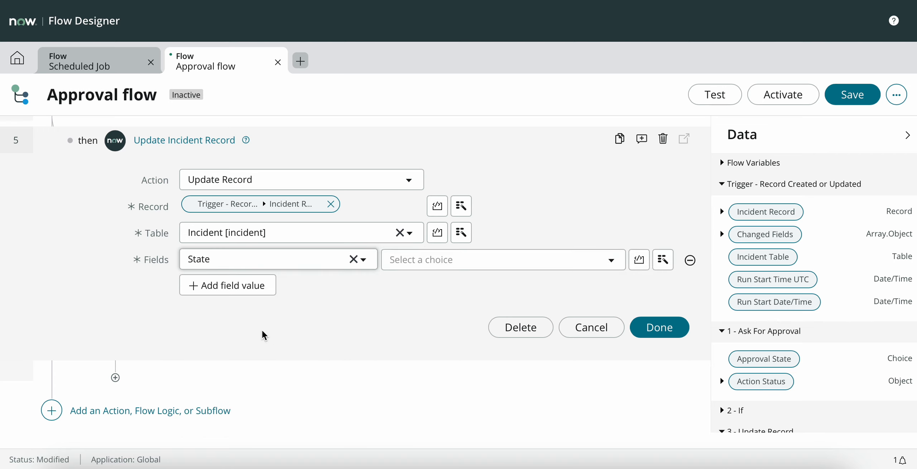
pyautogui.click(411, 262)
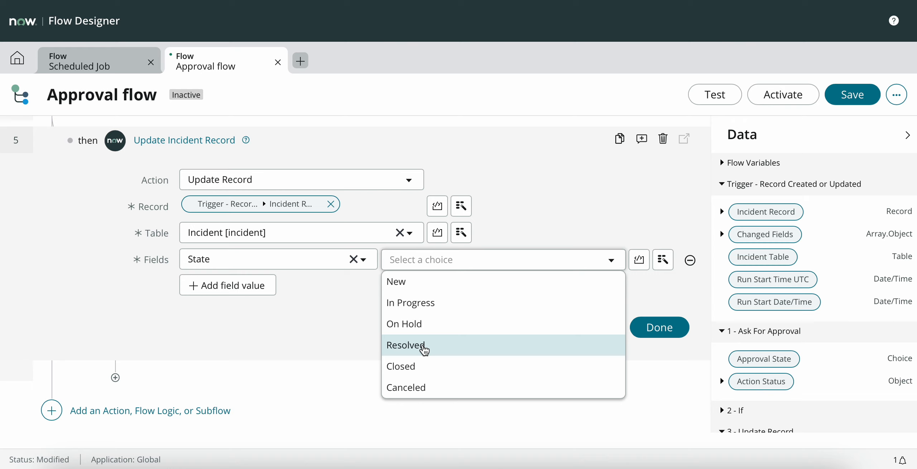
pyautogui.click(420, 387)
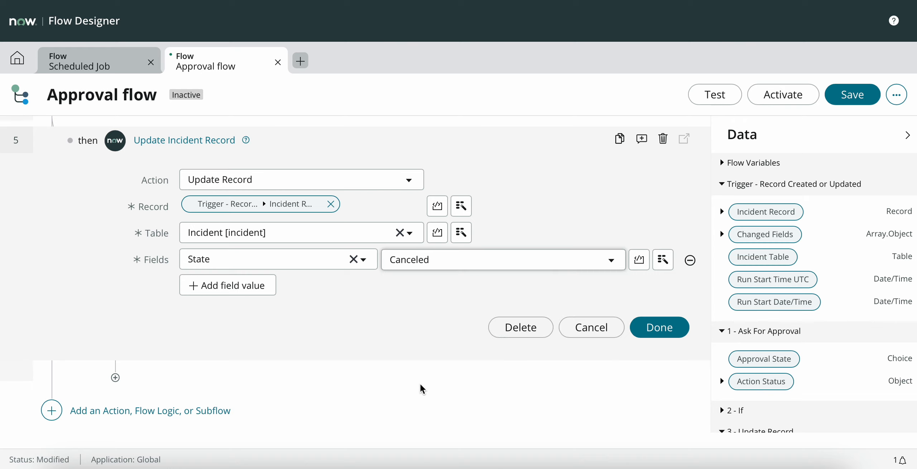
# - Add the Work notes field with the text "Incident was not approved" and finish the update action
pyautogui.click(237, 292)
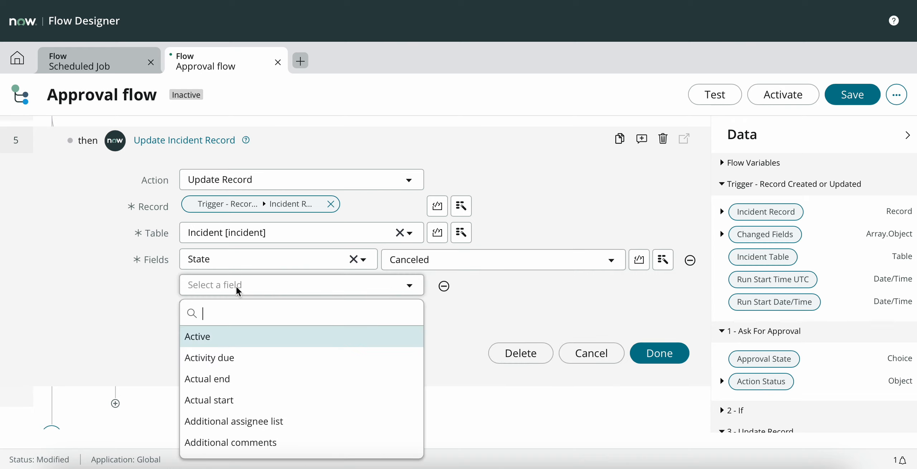
pyautogui.write('workl')
pyautogui.press('BackSpace')
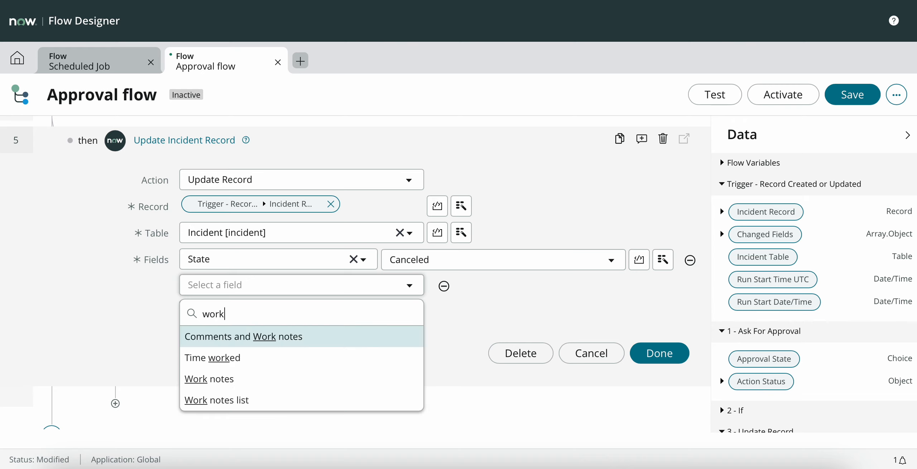
pyautogui.write('not')
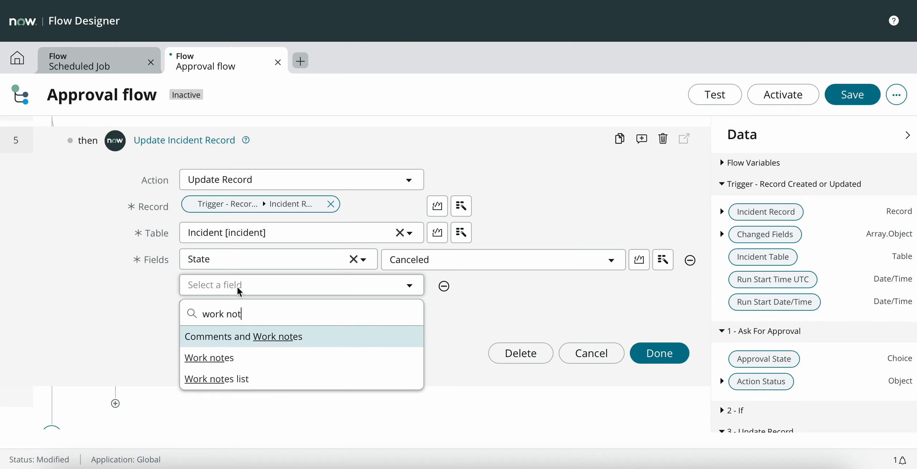
pyautogui.click(261, 365)
pyautogui.click(435, 292)
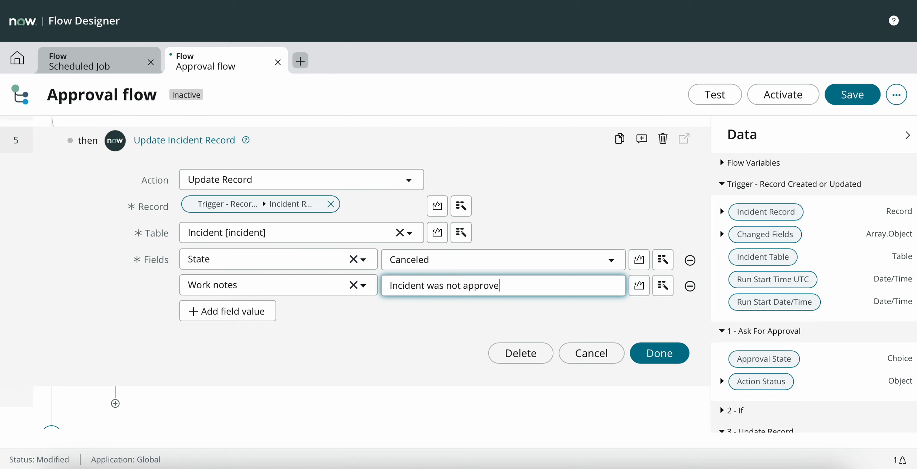
pyautogui.click(659, 353)
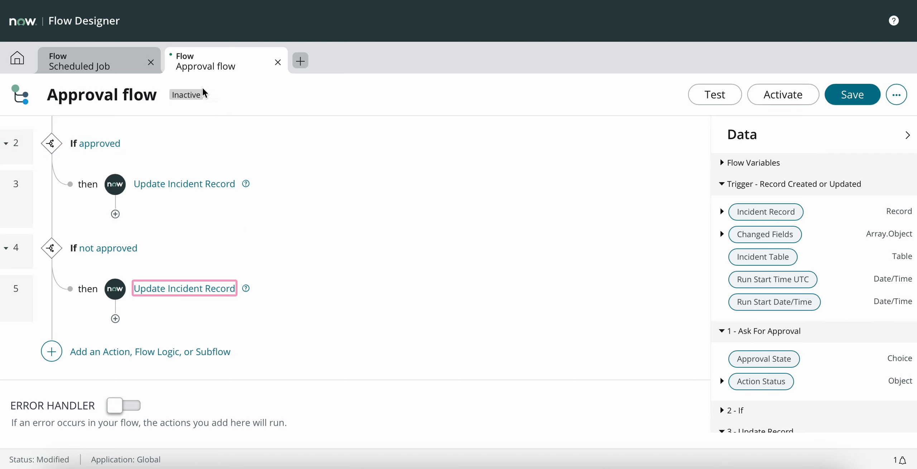
# - Save the completed approval flow and activate it
pyautogui.click(858, 102)
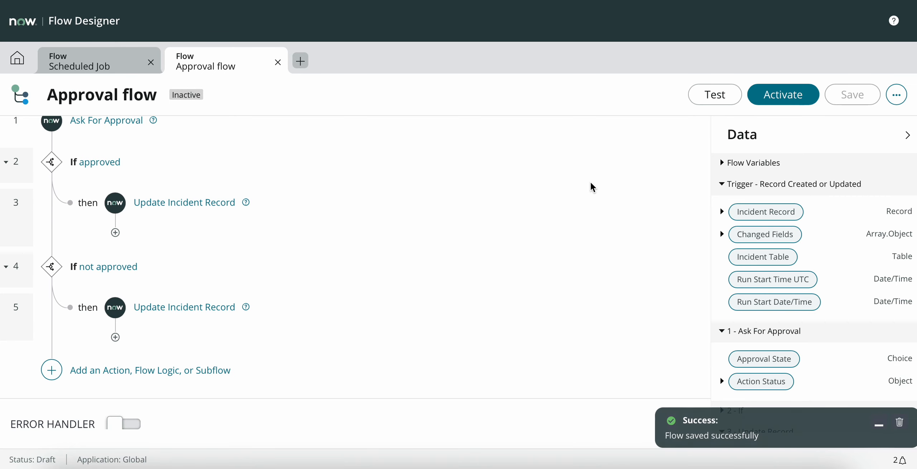
pyautogui.click(783, 103)
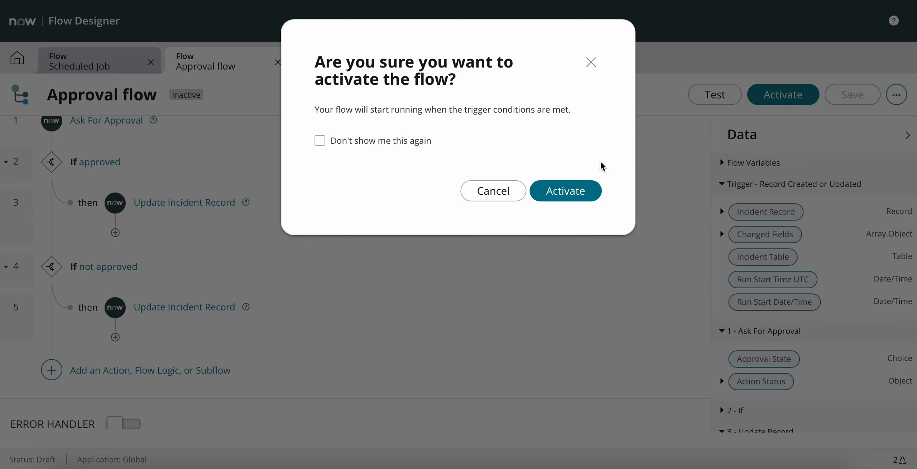
pyautogui.click(585, 190)
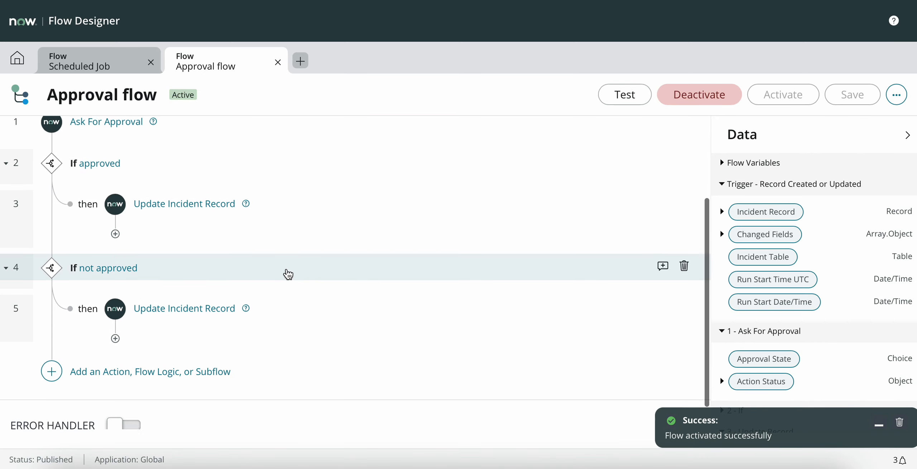
# - Deactivate the newly built flow named "Approval flow"
pyautogui.scroll(2, 288, 274)
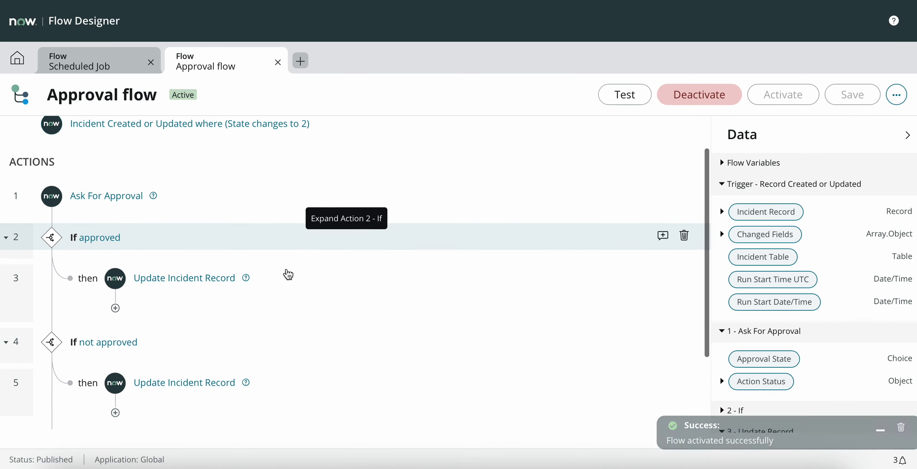
pyautogui.click(708, 104)
pyautogui.click(557, 201)
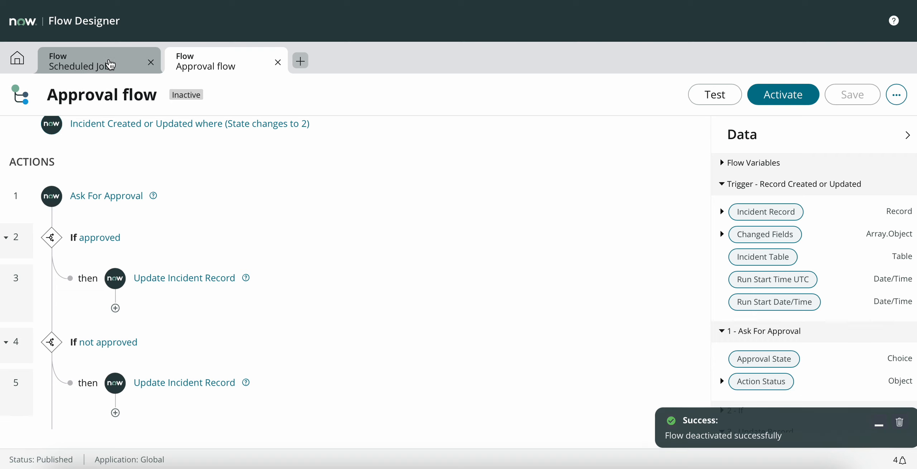
# - Sort the list of flows by latest update and open the existing flow named "Approval"
pyautogui.click(20, 64)
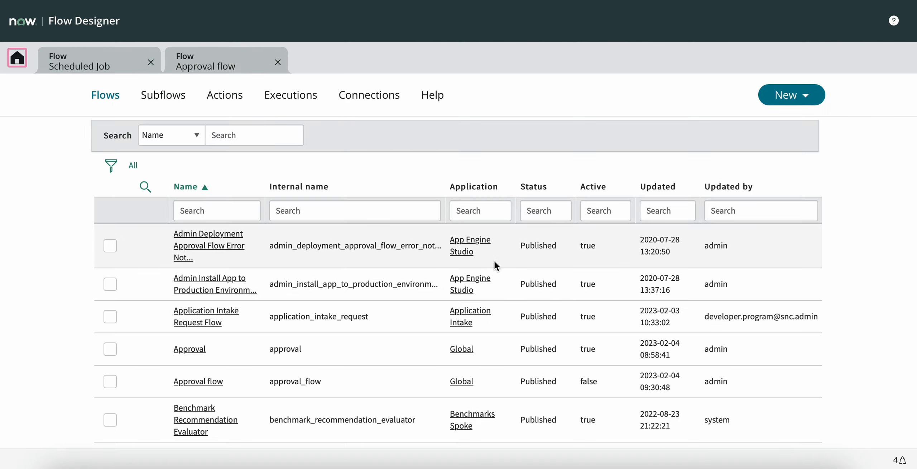
pyautogui.click(662, 187)
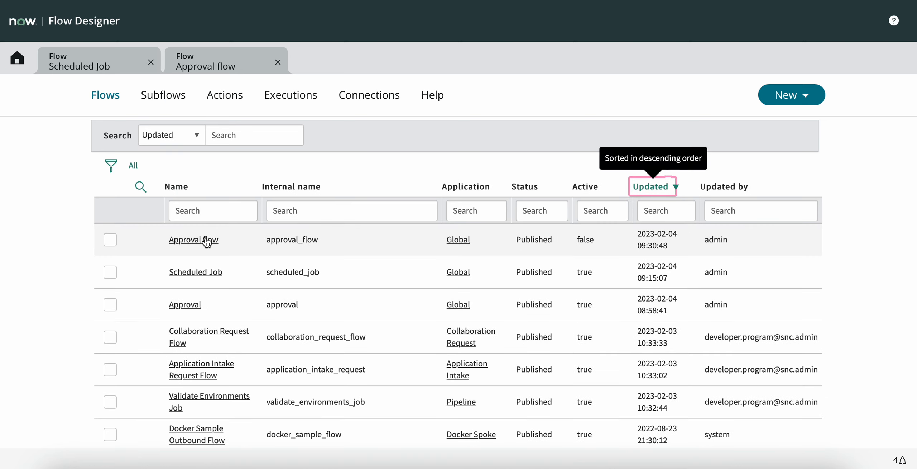
pyautogui.click(192, 306)
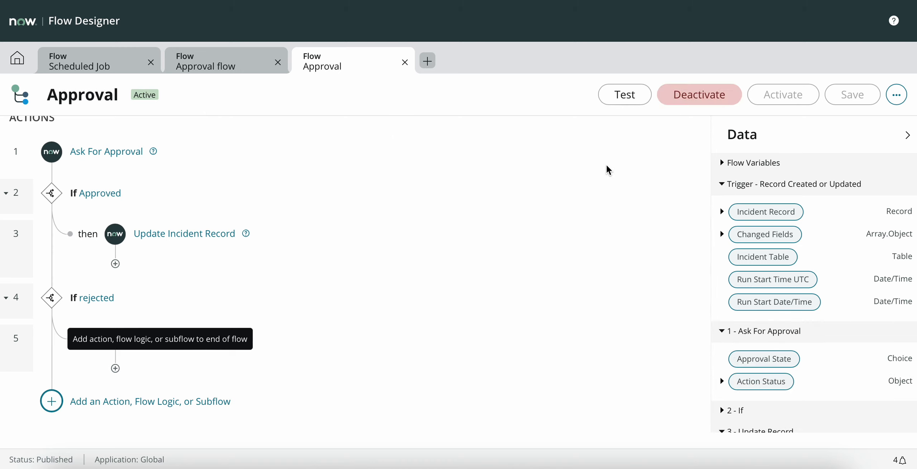
# - Compare the outlines of "Approval flow" and "Approval", and review the trigger settings of "Approval"
pyautogui.scroll(3, 608, 170)
pyautogui.click(219, 66)
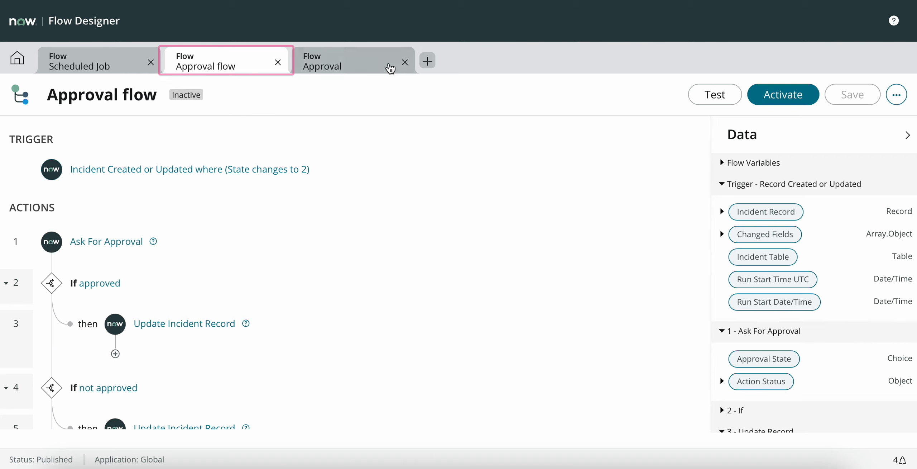
pyautogui.click(373, 66)
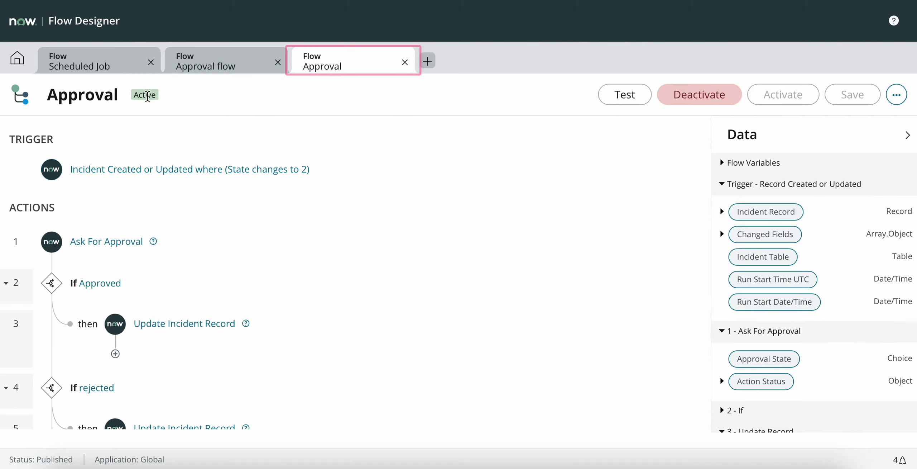
pyautogui.click(237, 169)
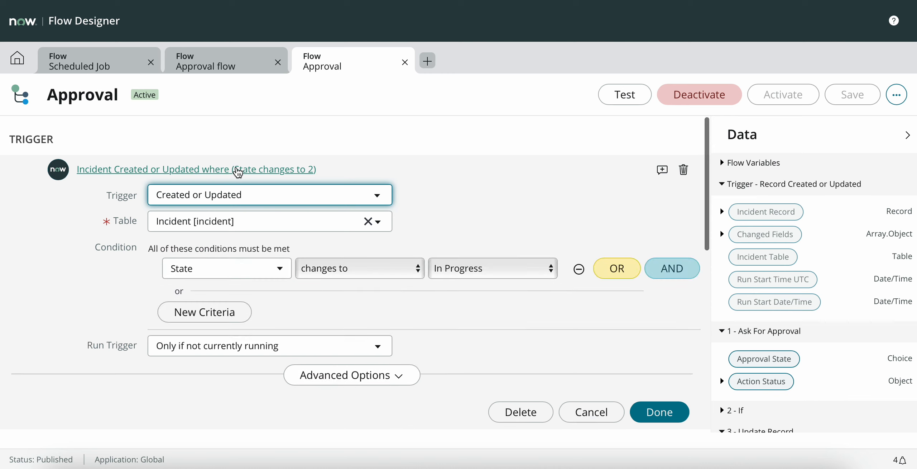
pyautogui.scroll(-2, 236, 179)
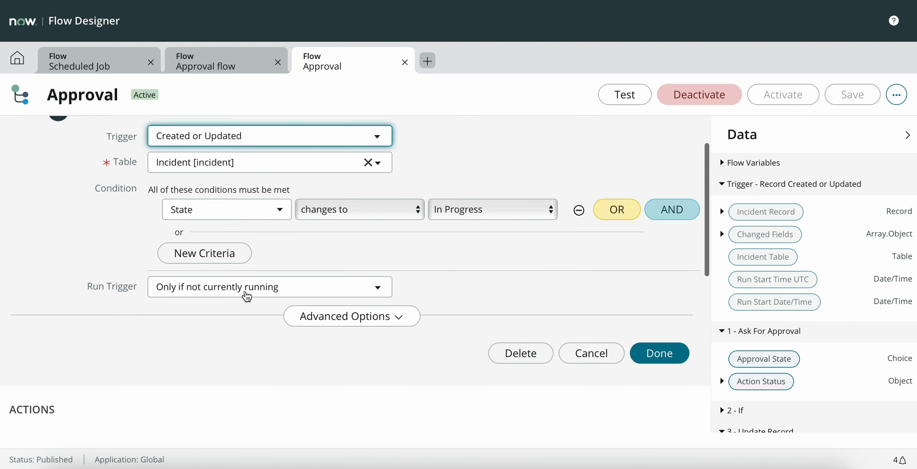
pyautogui.click(658, 352)
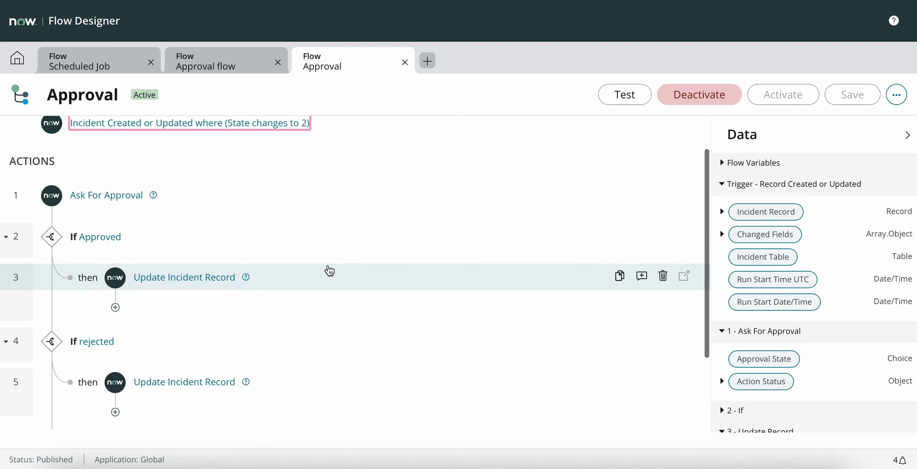
# - Examine the "Approval" flow's Ask For Approval rules, its Approved condition and the incident update in that branch
pyautogui.scroll(-2, 328, 269)
pyautogui.click(98, 146)
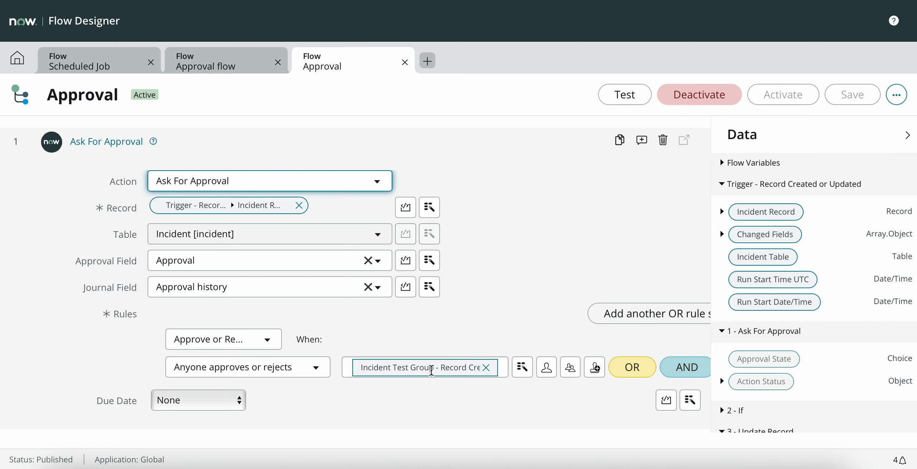
pyautogui.scroll(-7, 431, 370)
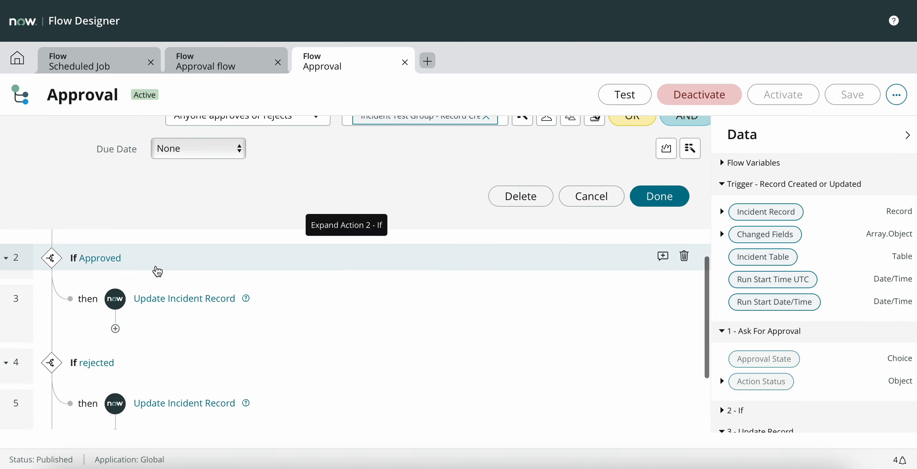
pyautogui.click(105, 264)
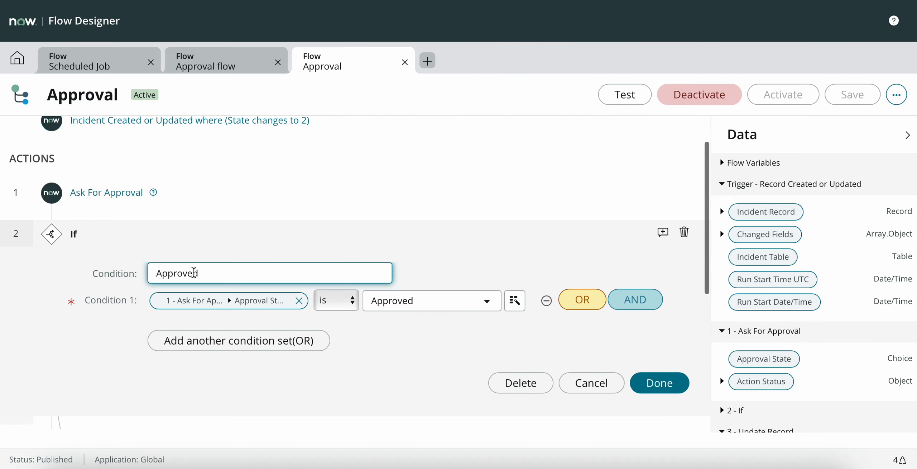
pyautogui.scroll(-7, 187, 265)
pyautogui.click(185, 181)
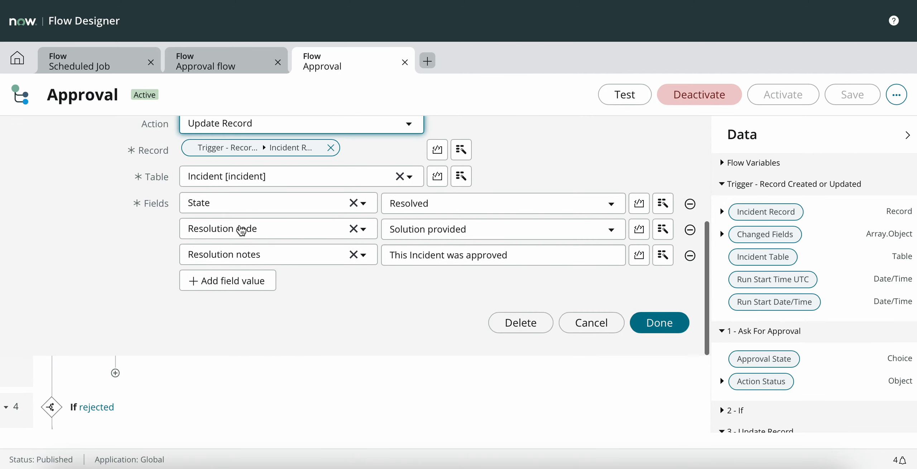
# - Review the rejected branch of the "Approval" flow and open its Update Incident Record action
pyautogui.scroll(-5, 262, 292)
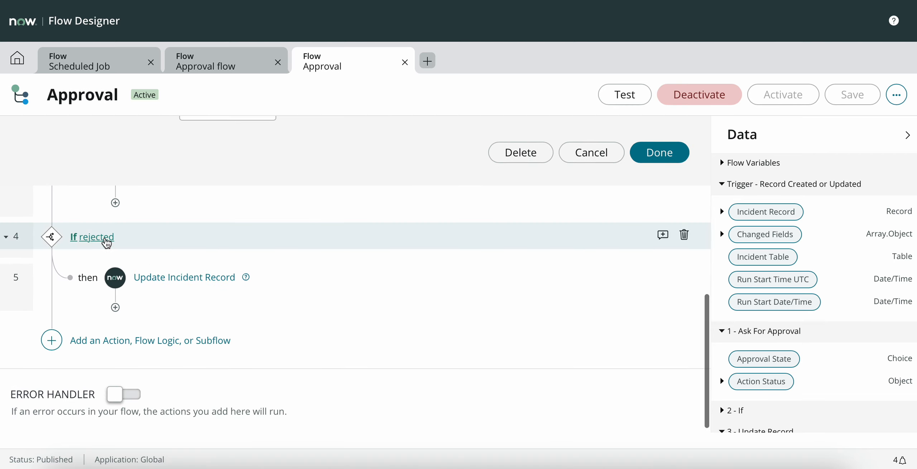
pyautogui.click(179, 278)
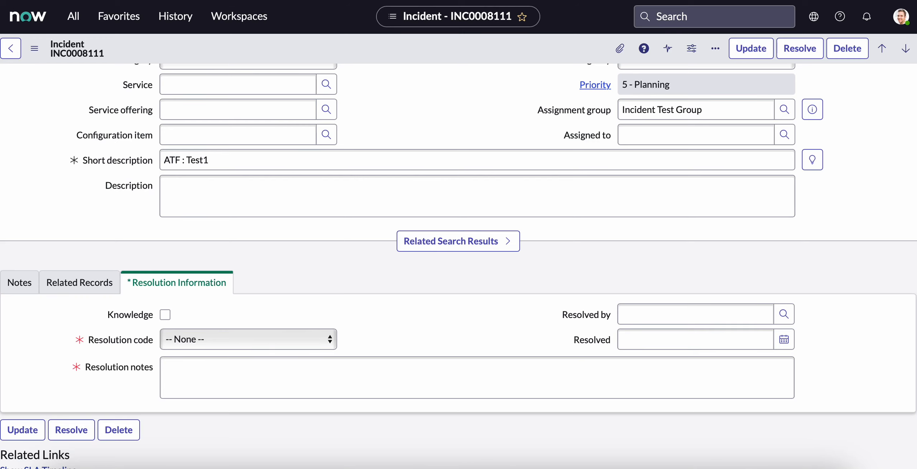
# - Leave the open incident without saving, go to the favorite "Incident - All" list and start a new incident
pyautogui.click(125, 17)
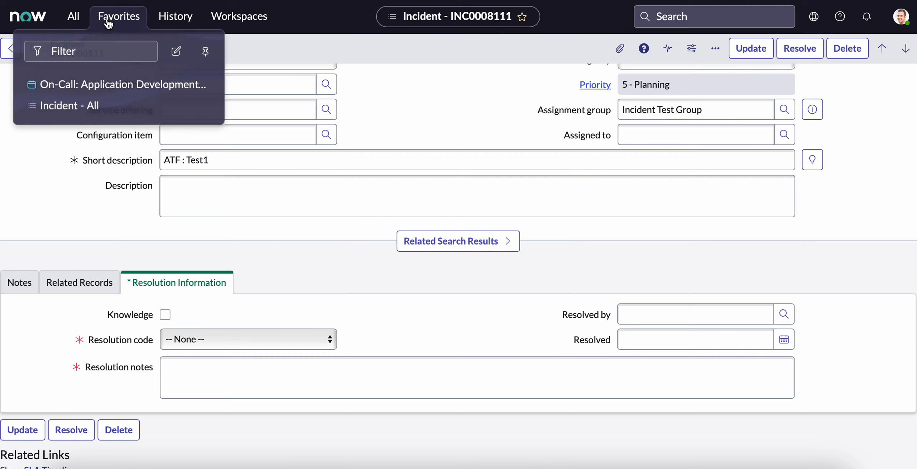
pyautogui.click(92, 106)
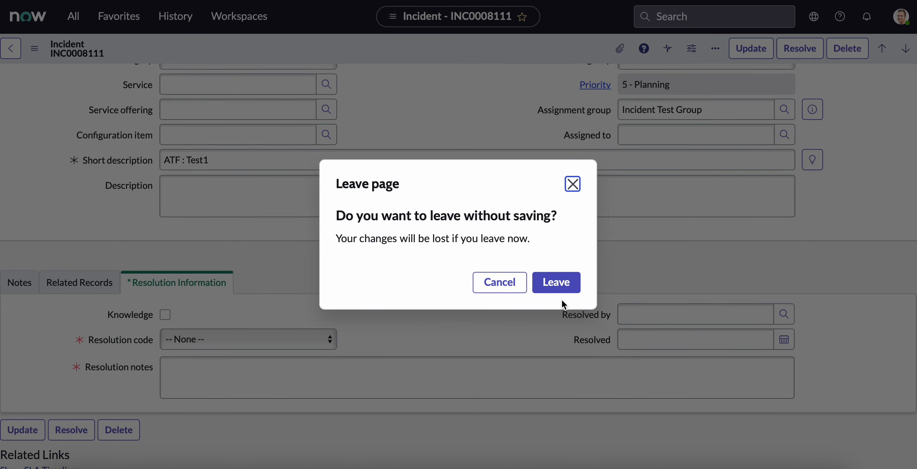
pyautogui.click(561, 290)
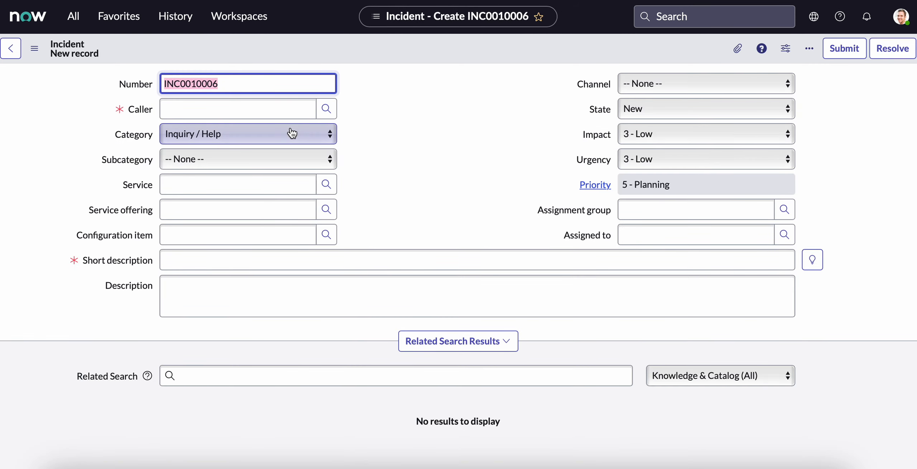
# - Fill in the new incident with the recently used caller, short description "Approval flow" and channel Chat, and save it
pyautogui.click(279, 104)
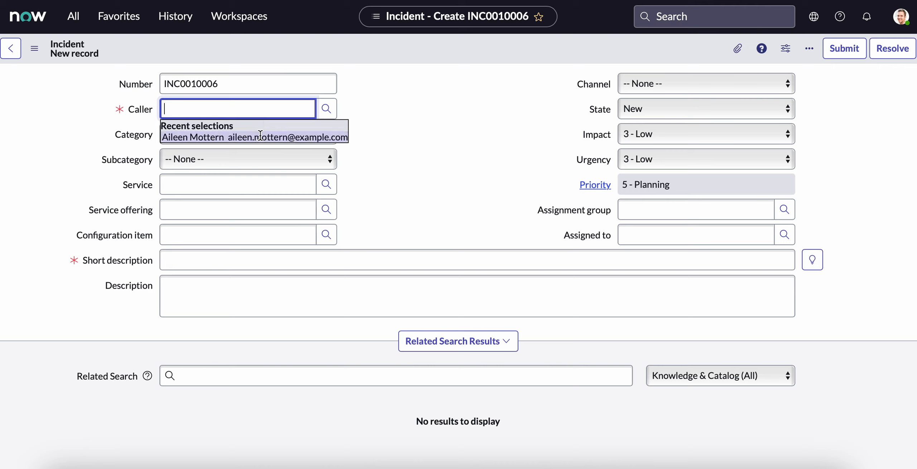
pyautogui.click(256, 134)
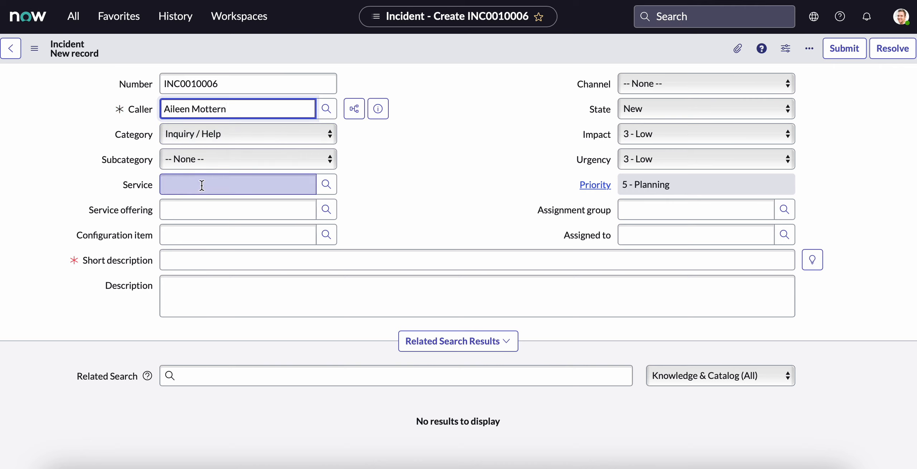
pyautogui.click(198, 260)
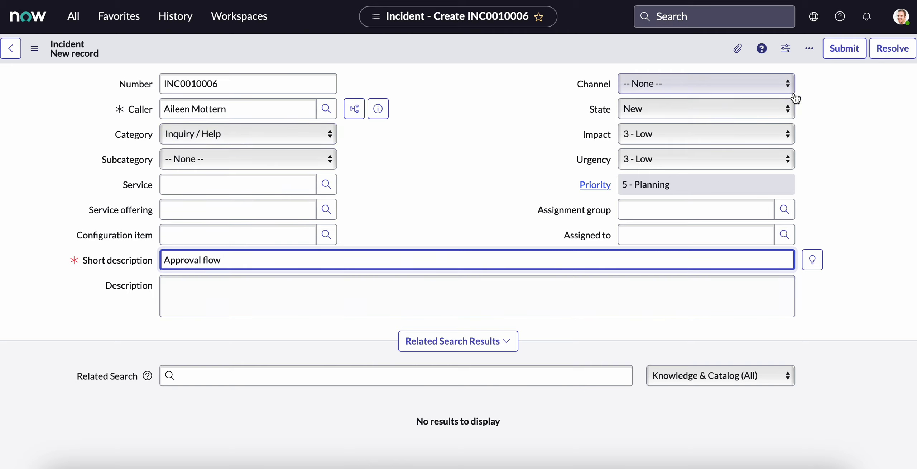
pyautogui.click(671, 85)
pyautogui.click(658, 100)
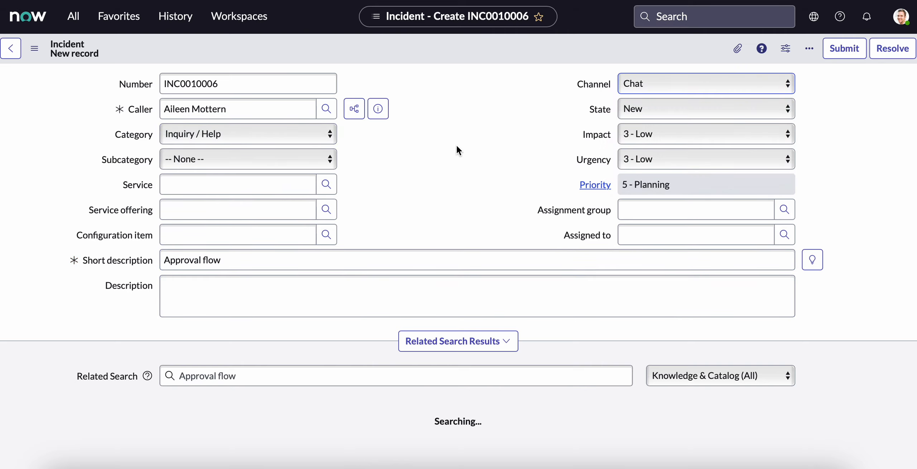
pyautogui.scroll(-2, 456, 145)
pyautogui.scroll(-6, 457, 145)
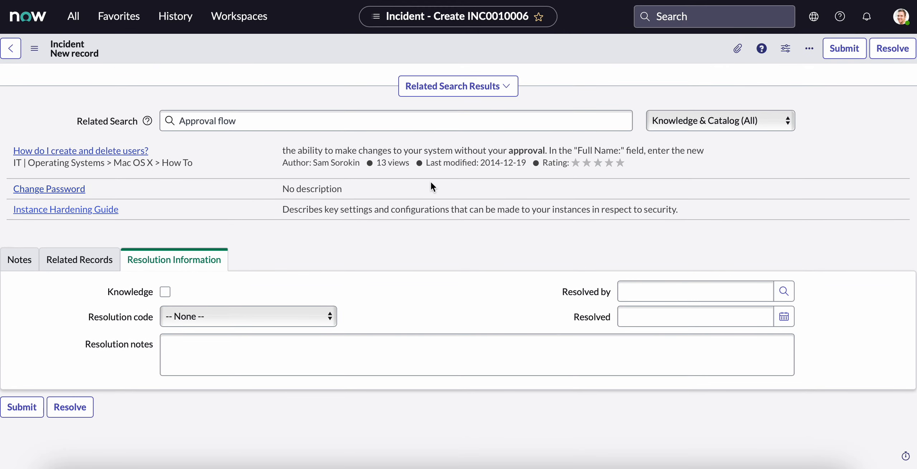
pyautogui.scroll(7, 430, 181)
pyautogui.rightClick(467, 44)
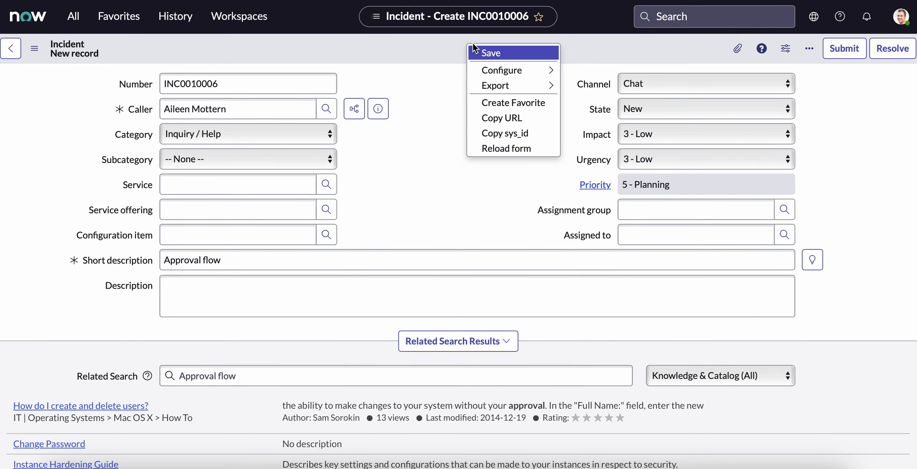
pyautogui.click(488, 54)
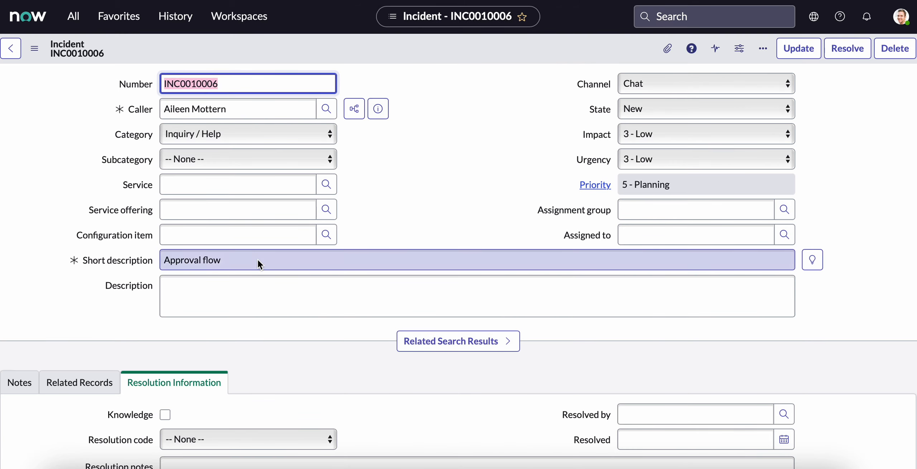
# - Check the incident's Approvers related list and save the form's related list configuration with Approvers selected
pyautogui.scroll(-9, 258, 258)
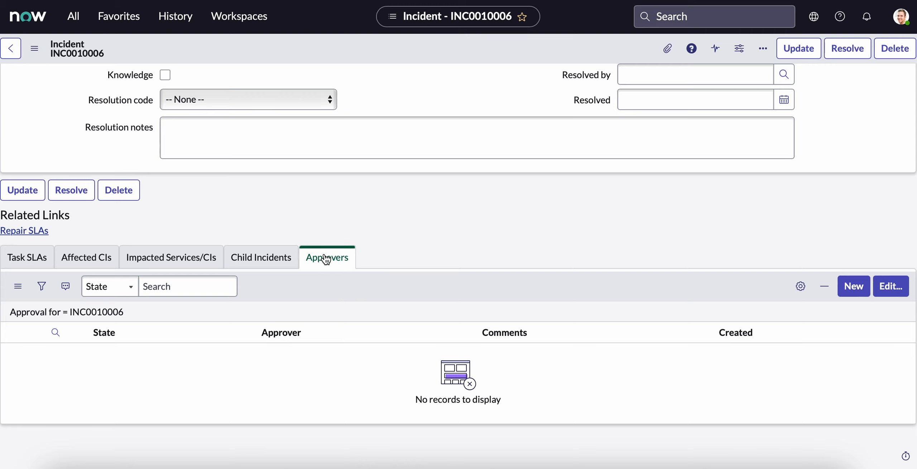
pyautogui.click(35, 49)
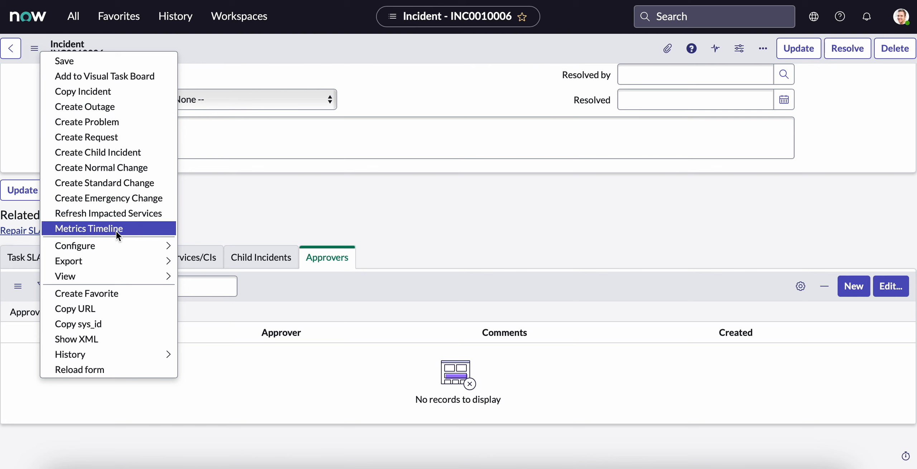
pyautogui.moveTo(123, 251)
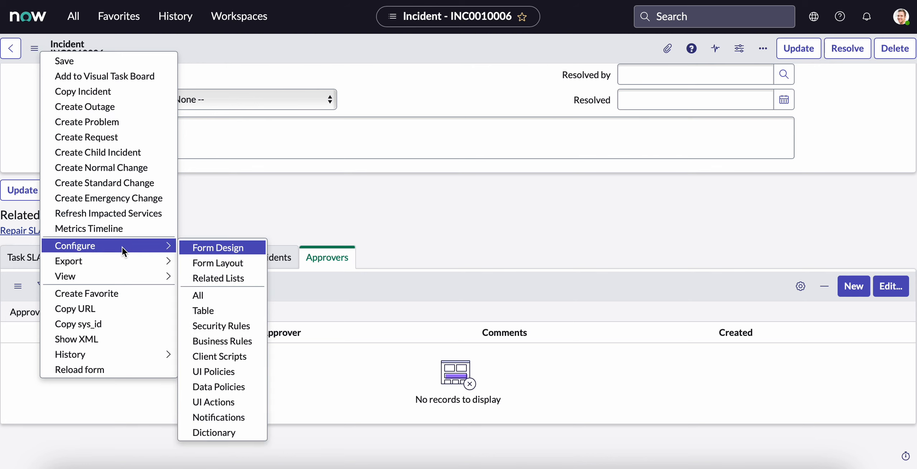
pyautogui.click(215, 280)
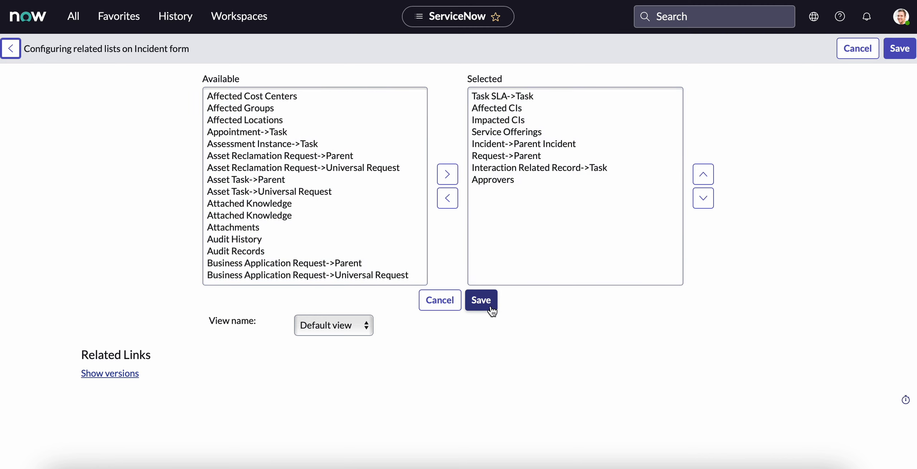
pyautogui.click(482, 299)
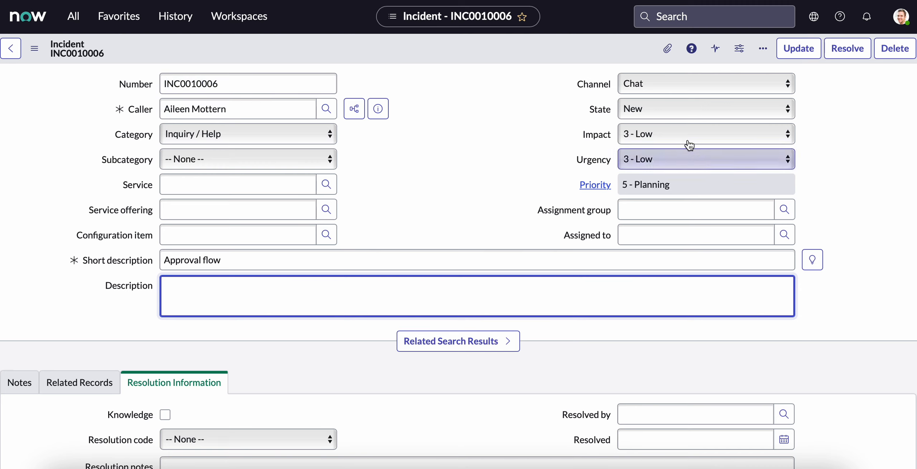
# - Set the "Approval flow" incident's state to In Progress and save the record
pyautogui.click(641, 108)
pyautogui.click(642, 122)
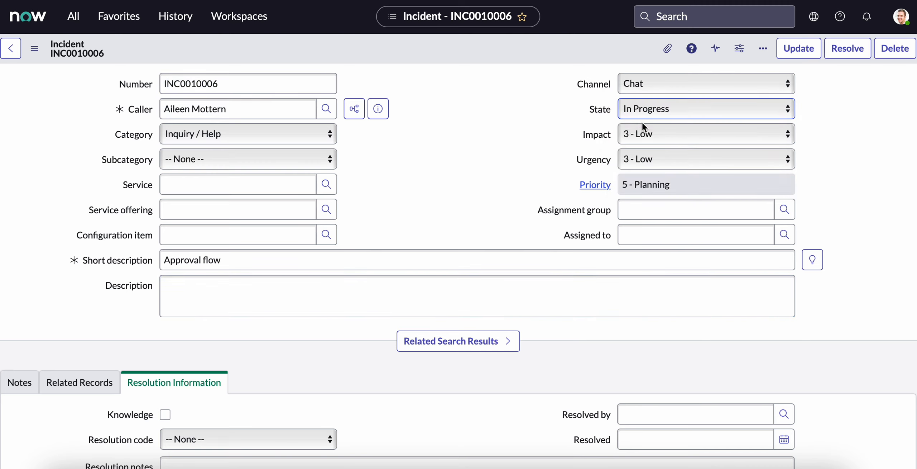
pyautogui.rightClick(523, 41)
pyautogui.click(544, 49)
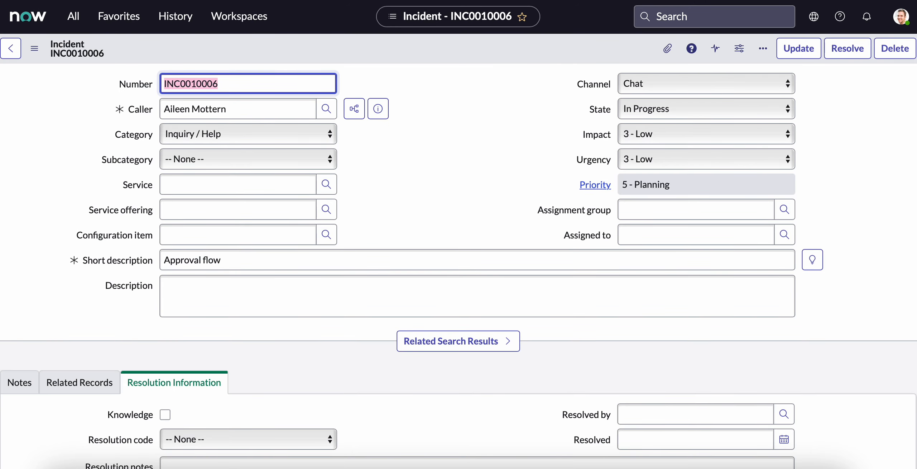
# - Reload the incident, approve the first approver's request, and check the incident's state, resolution details and approvers
pyautogui.press('super+r')
pyautogui.scroll(-10, 509, 207)
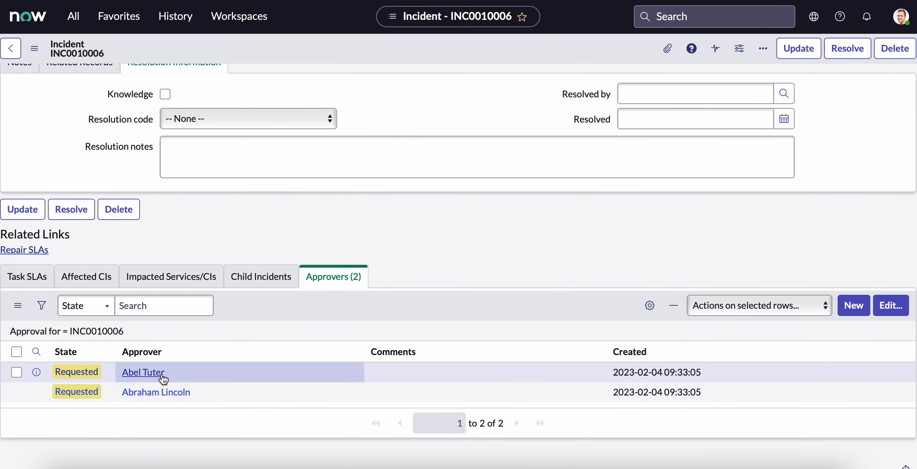
pyautogui.rightClick(80, 376)
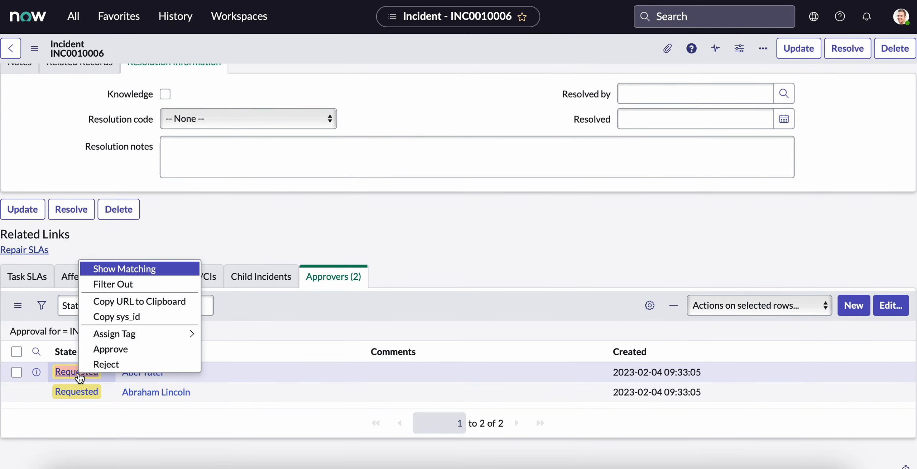
pyautogui.click(109, 349)
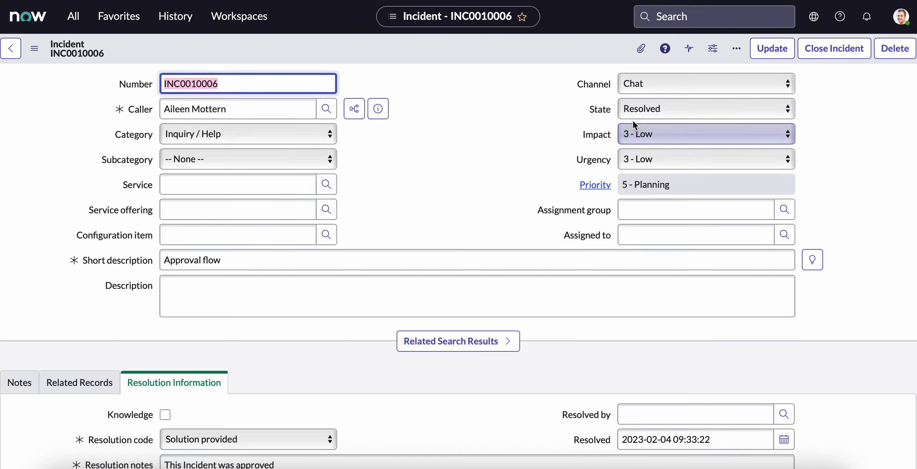
pyautogui.scroll(-1, 215, 354)
pyautogui.scroll(-2, 212, 359)
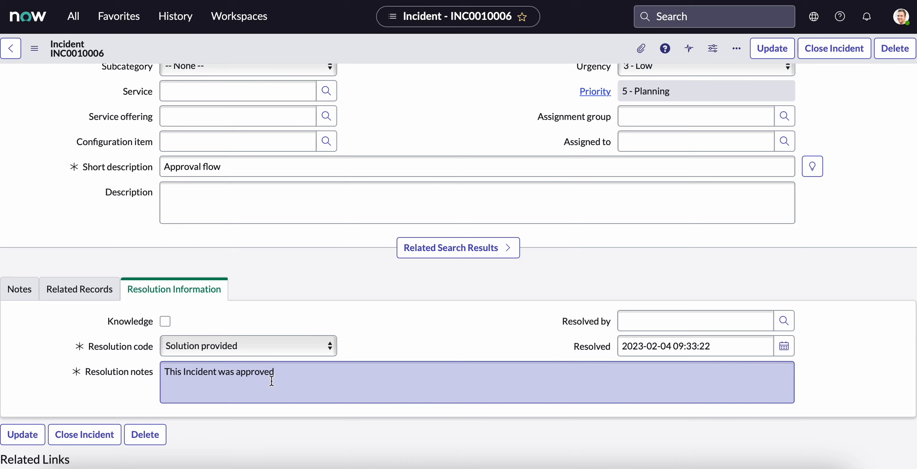
pyautogui.scroll(-8, 271, 381)
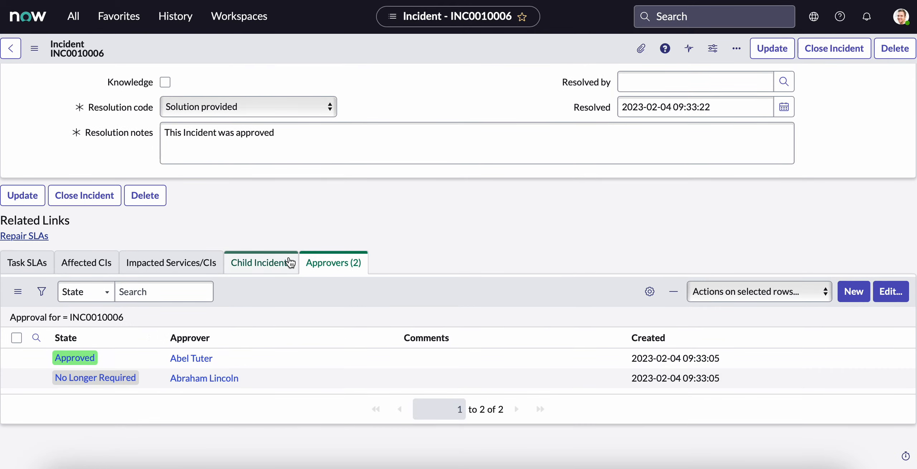
# - Create another incident from the favorite incident list with the recently used caller and short description "Approval rejected", and save it
pyautogui.click(121, 18)
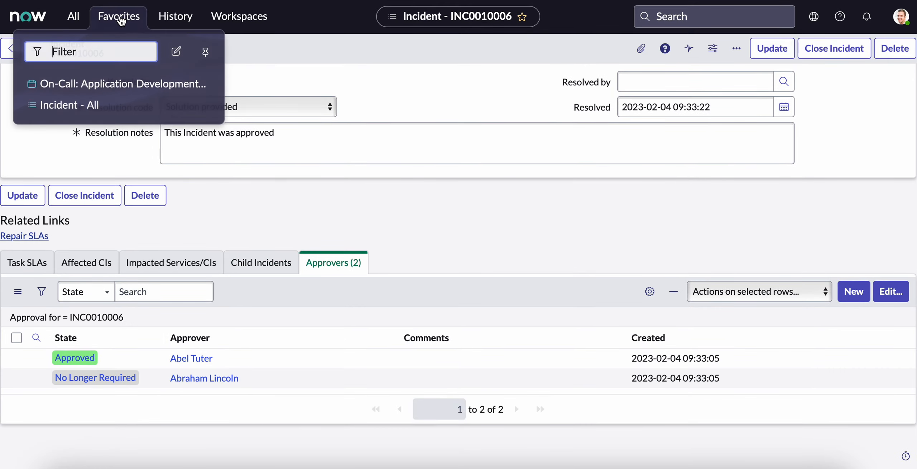
pyautogui.click(107, 104)
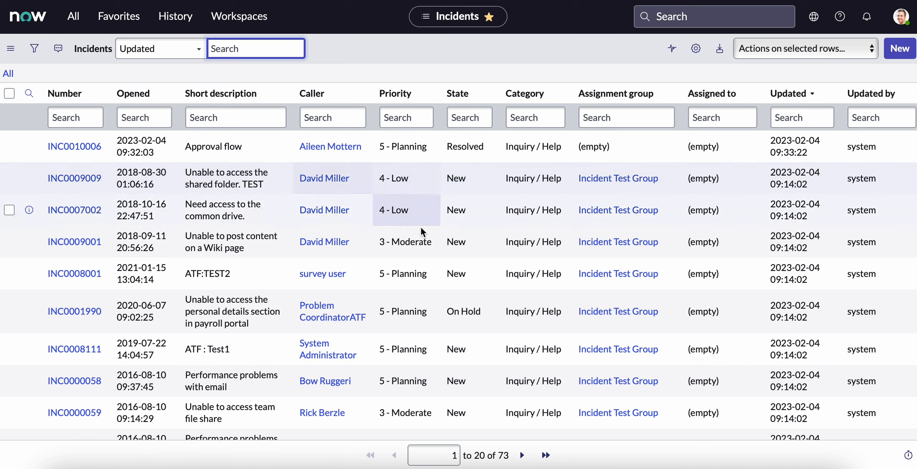
pyautogui.click(906, 54)
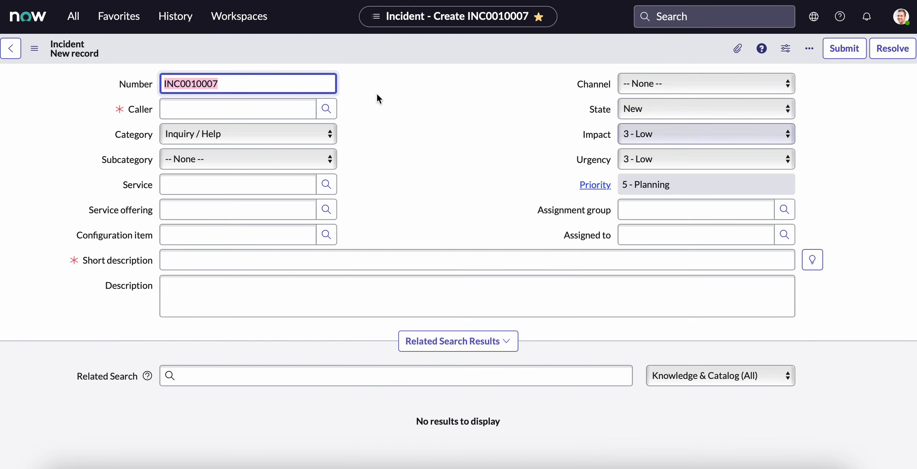
pyautogui.click(189, 108)
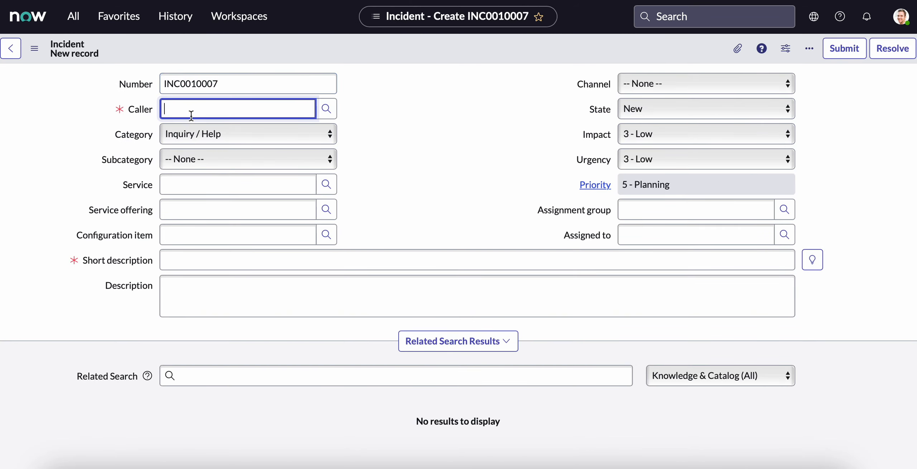
pyautogui.click(194, 133)
pyautogui.click(175, 262)
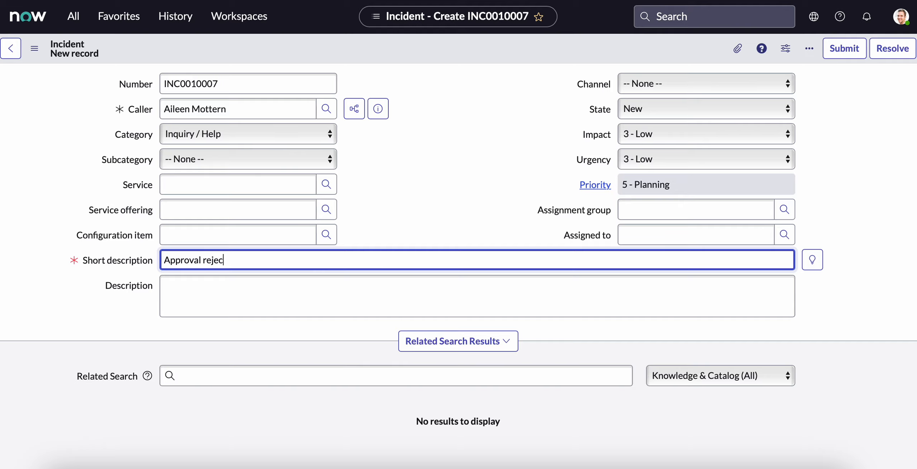
pyautogui.write('Approval rejected')
pyautogui.rightClick(503, 53)
pyautogui.click(528, 58)
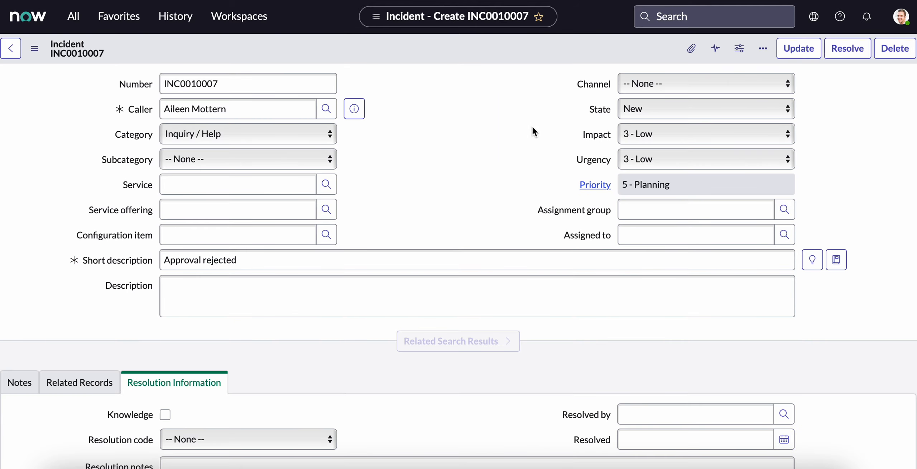
# - Set the "Approval rejected" incident's state to In Progress, save it and reload the record to refresh its Approvers list
pyautogui.click(666, 113)
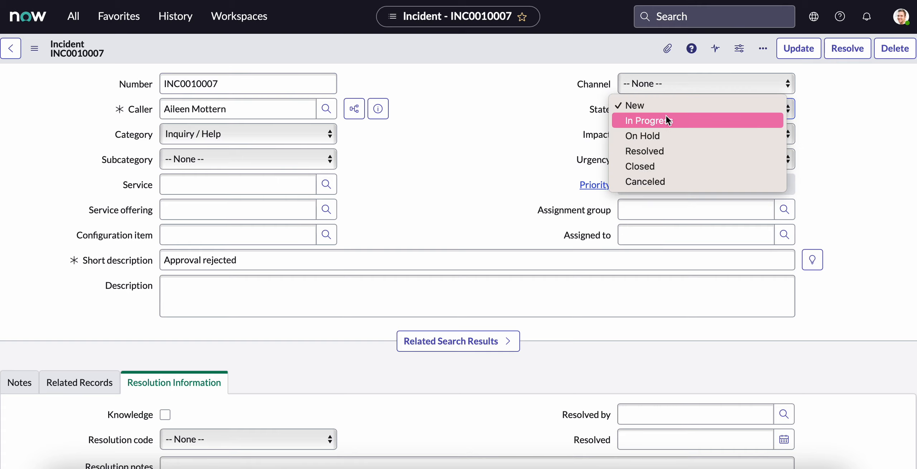
pyautogui.click(667, 122)
pyautogui.rightClick(516, 51)
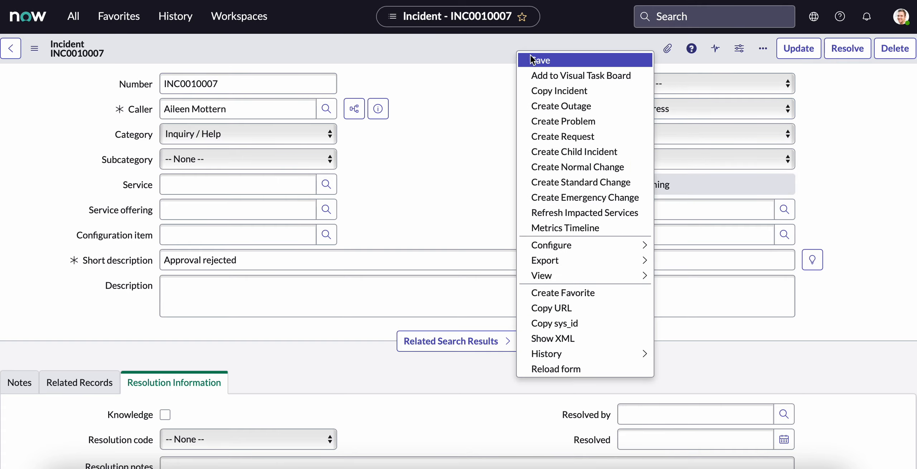
pyautogui.click(535, 58)
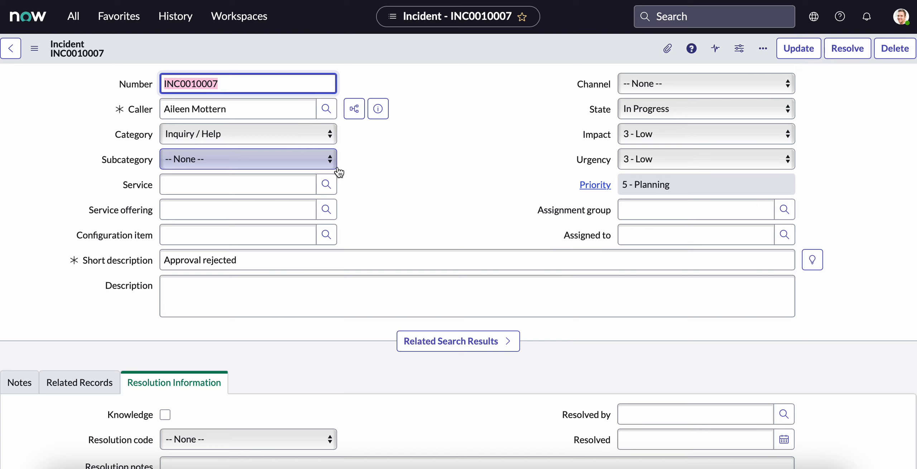
pyautogui.scroll(-10, 331, 219)
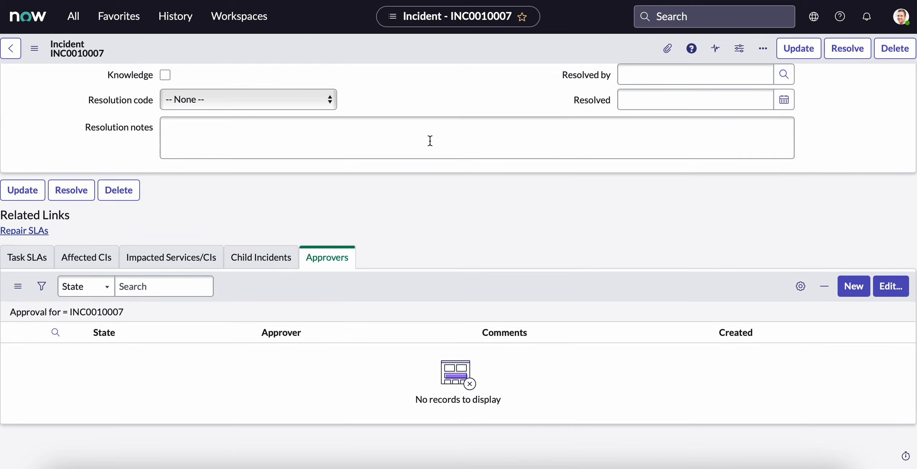
pyautogui.press('super+r')
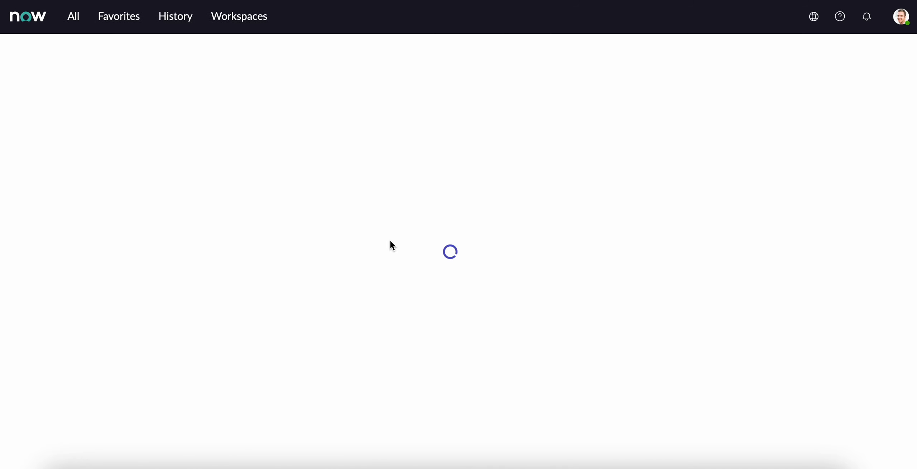
# - Reject the first approver's request, and check the incident's state, resolution details, approvers and work notes
pyautogui.scroll(-10, 390, 241)
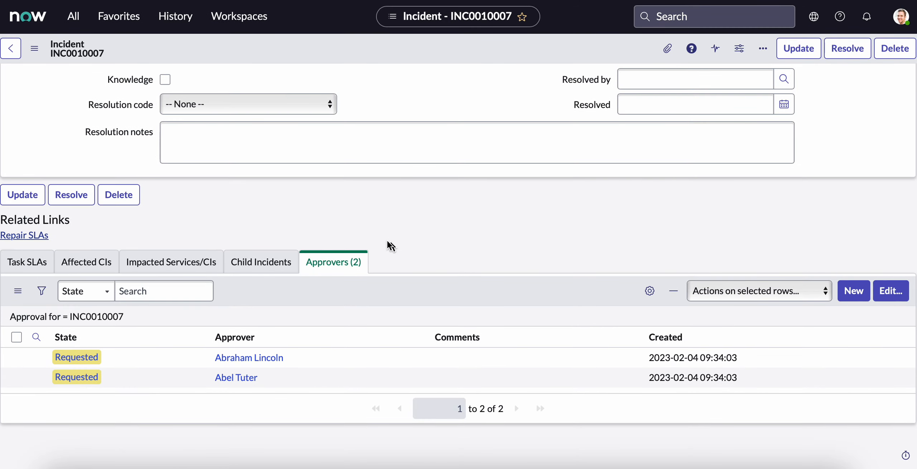
pyautogui.rightClick(91, 359)
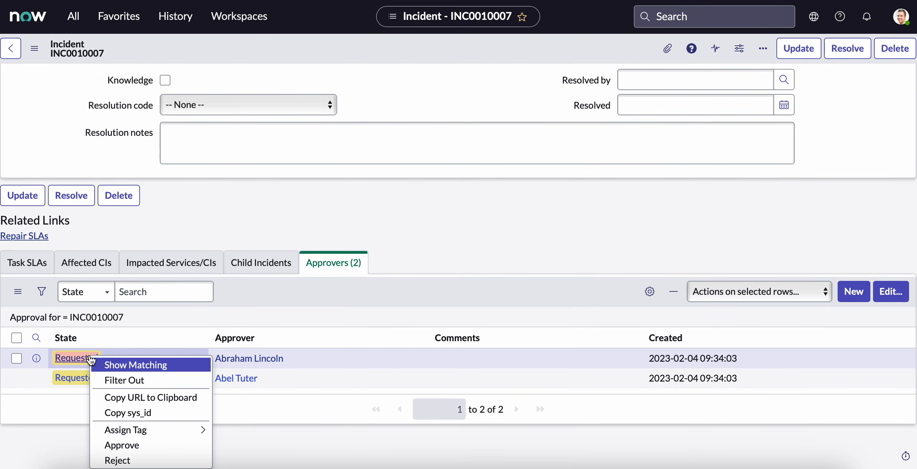
pyautogui.click(128, 460)
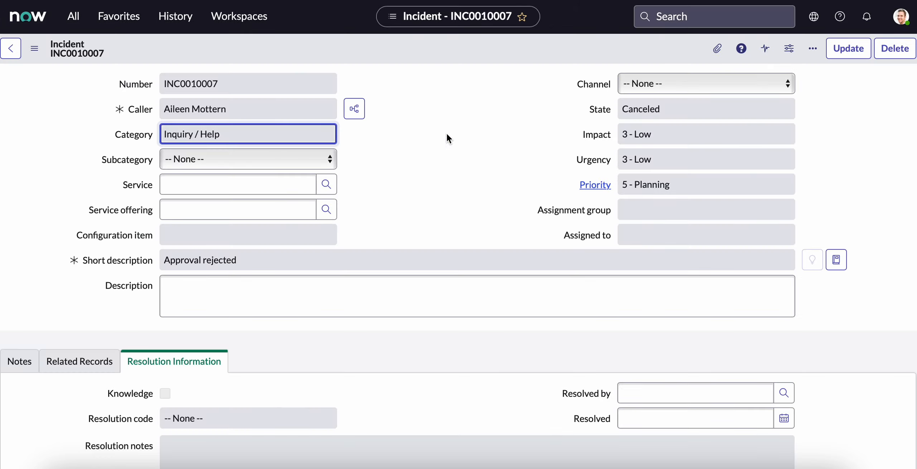
pyautogui.scroll(-10, 448, 139)
pyautogui.scroll(2, 447, 135)
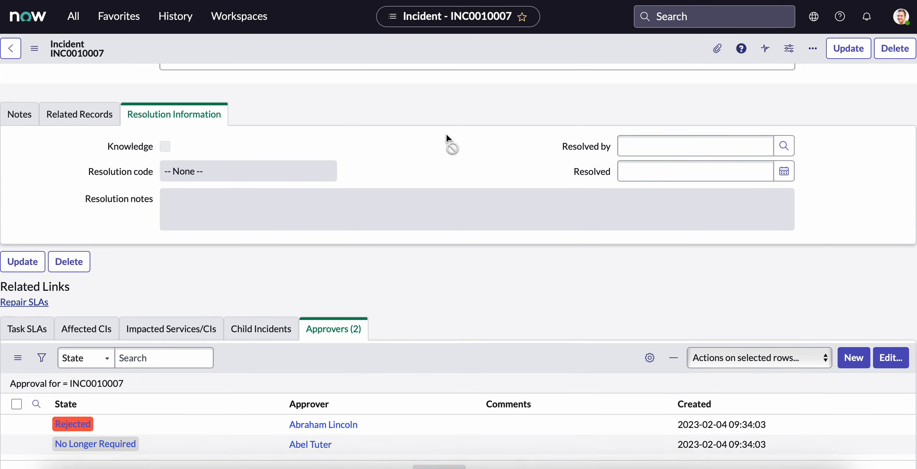
pyautogui.click(30, 128)
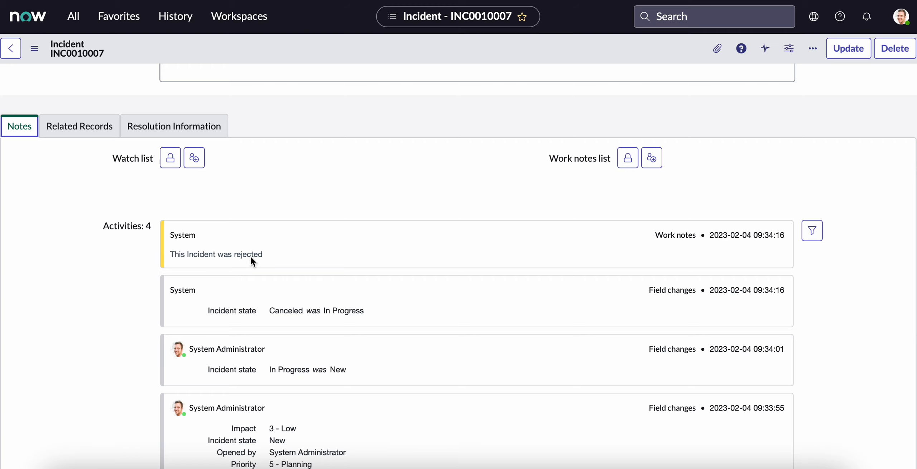
pyautogui.scroll(7, 251, 257)
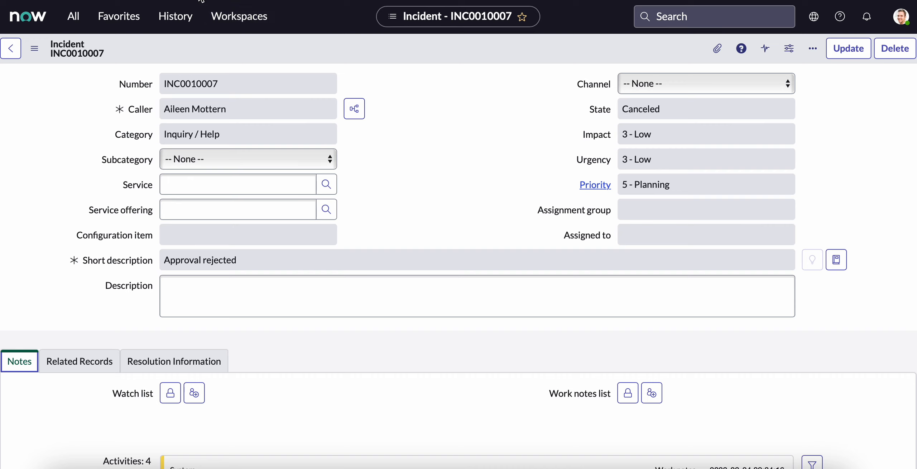
# - Switch to Flow Designer and close the Approval and Approval flow flows, leaving the Scheduled Job flow open
pyautogui.click(333, 0)
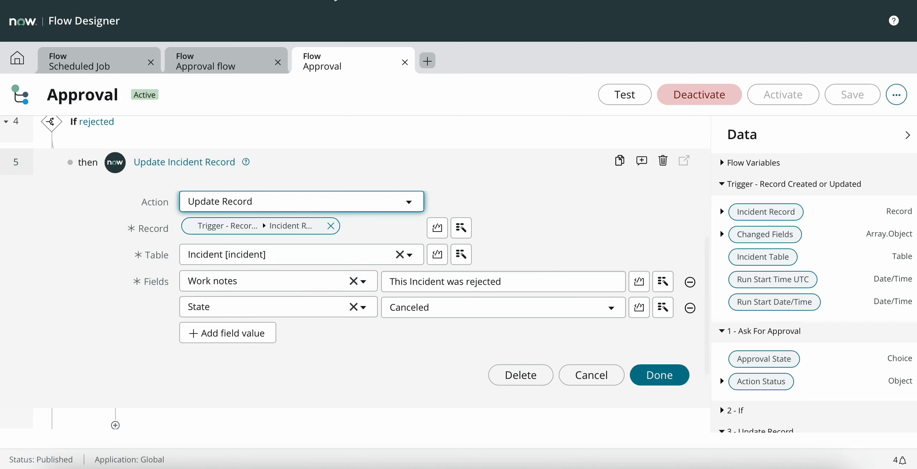
pyautogui.click(402, 62)
pyautogui.click(278, 62)
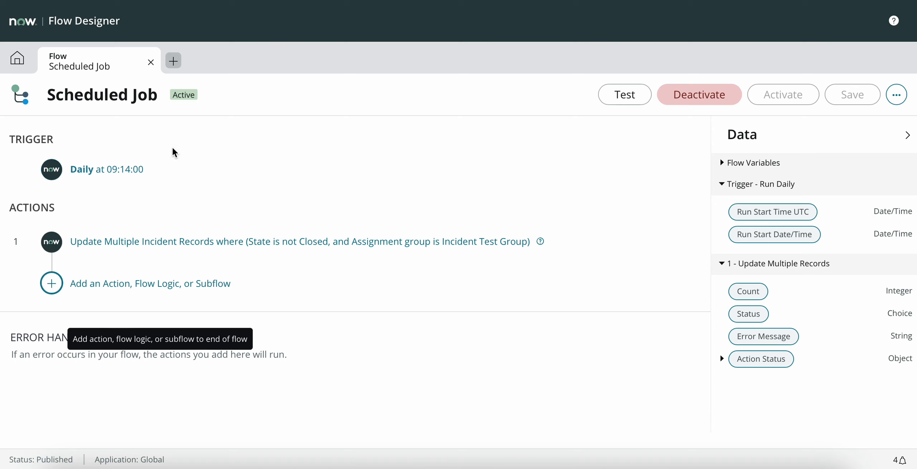
# - Review the Scheduled Job flow's Daily trigger time and its Update Multiple Records action's table, conditions and field values
pyautogui.click(118, 175)
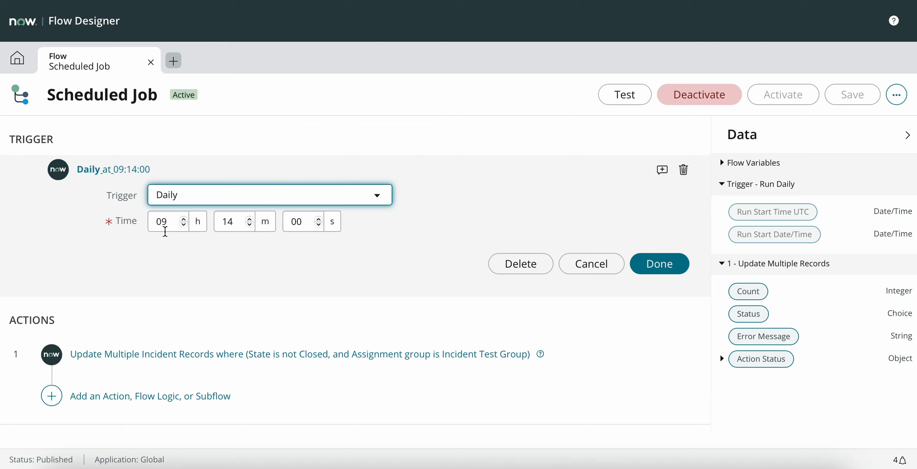
pyautogui.scroll(-2, 218, 315)
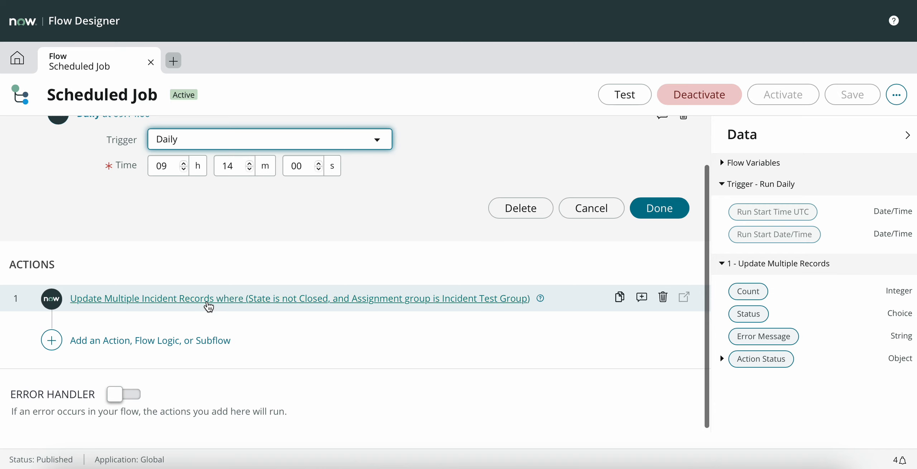
pyautogui.click(207, 306)
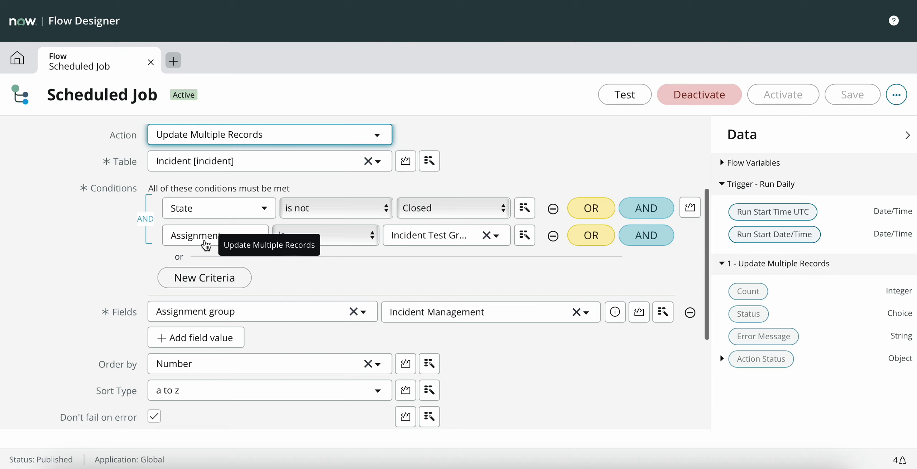
pyautogui.click(301, 267)
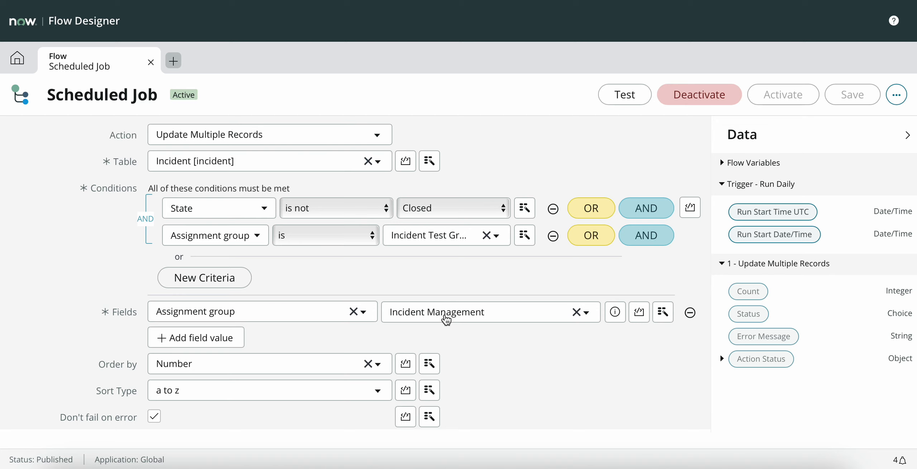
pyautogui.scroll(4, 118, 203)
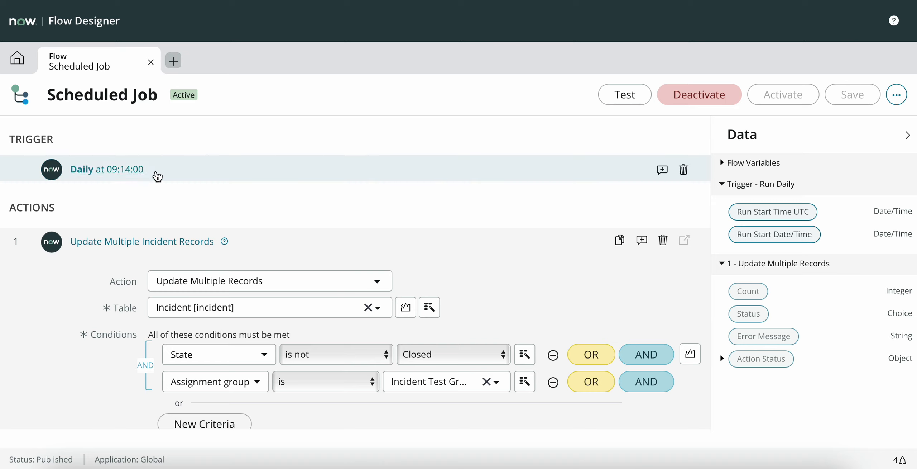
# - Create a new flow named "Scheduled job test flow" that runs as System User
pyautogui.click(174, 61)
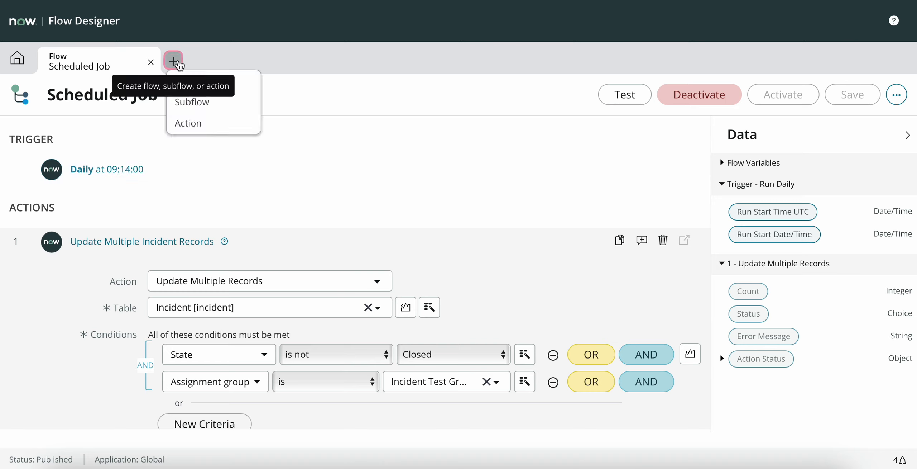
pyautogui.click(214, 85)
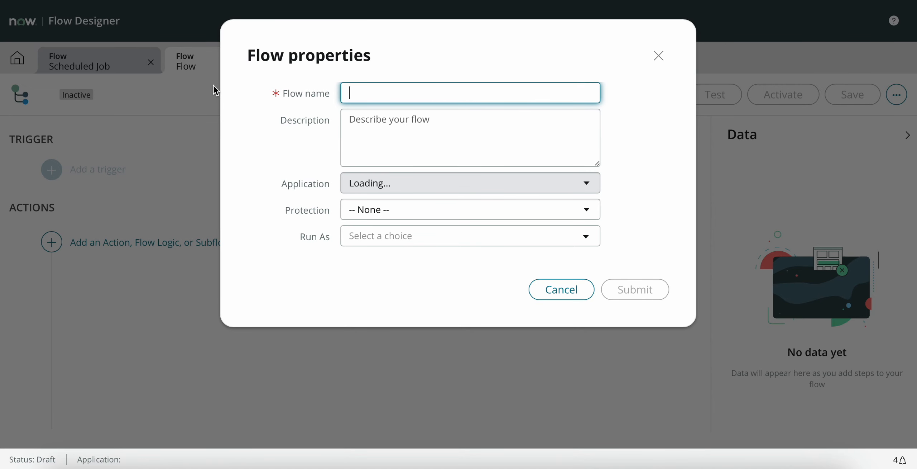
pyautogui.write('Scheduled job test flow')
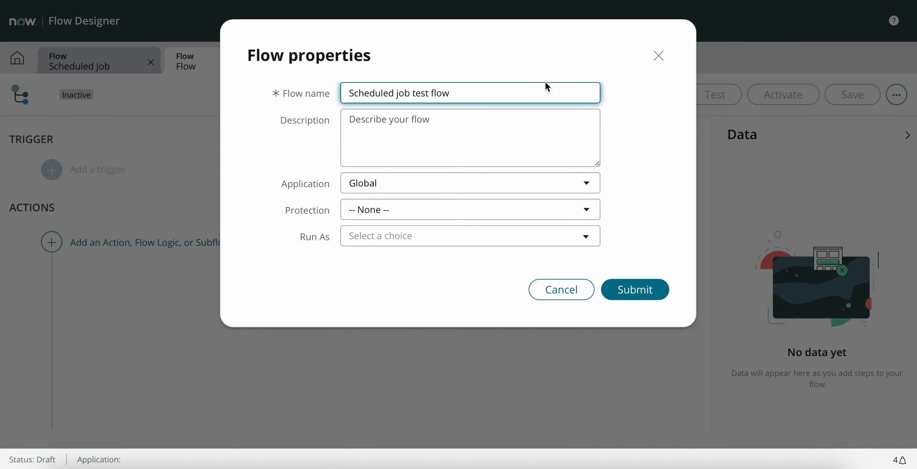
pyautogui.click(404, 236)
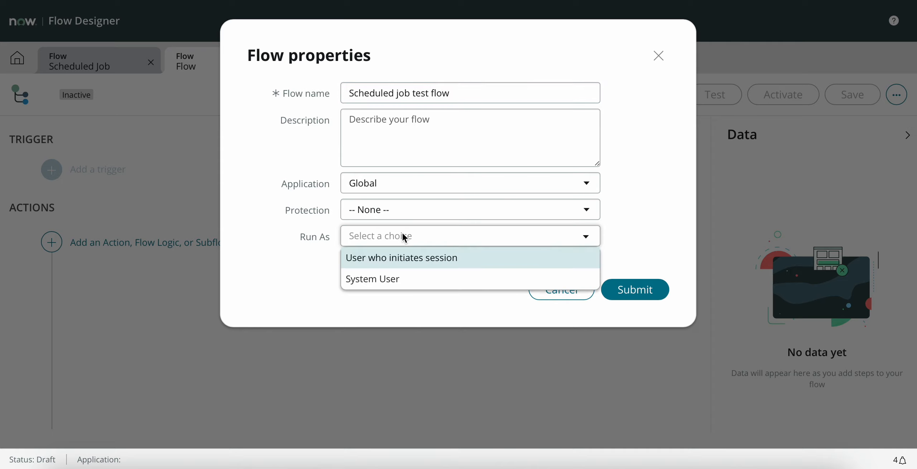
pyautogui.click(404, 278)
pyautogui.click(645, 289)
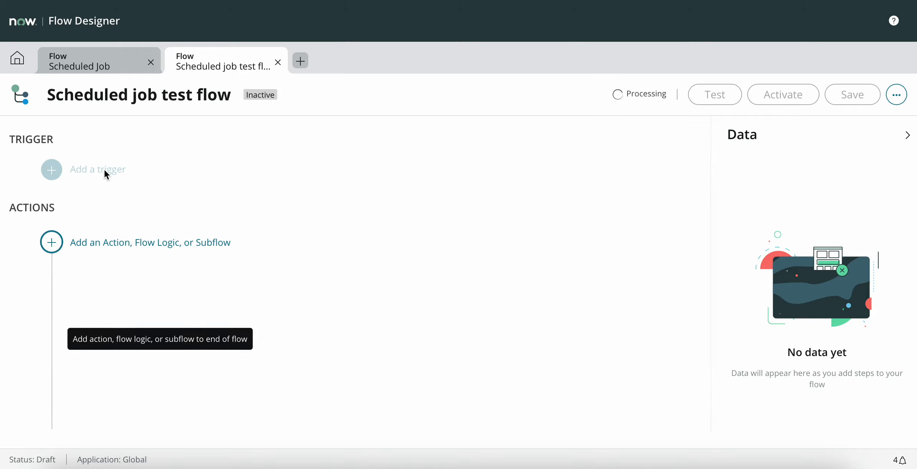
# - Try a Daily trigger in the test flow after reviewing the date triggers, and close the flow without saving
pyautogui.click(104, 169)
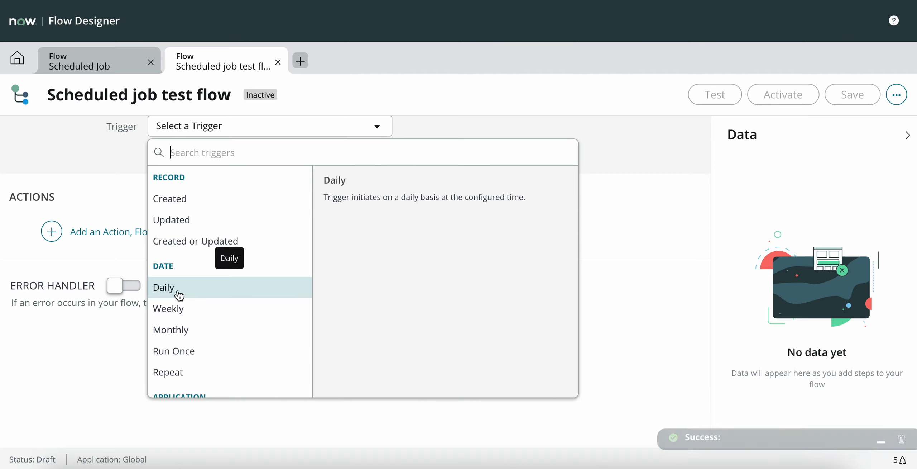
pyautogui.scroll(-2, 179, 295)
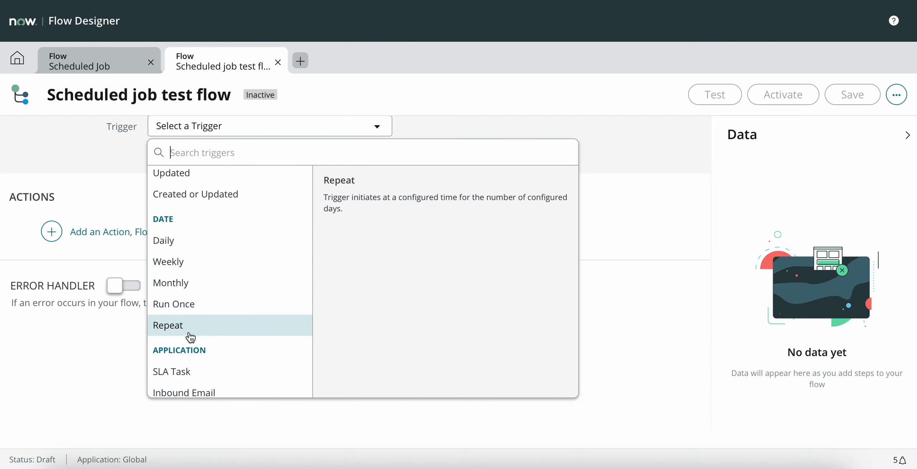
pyautogui.scroll(-1, 190, 337)
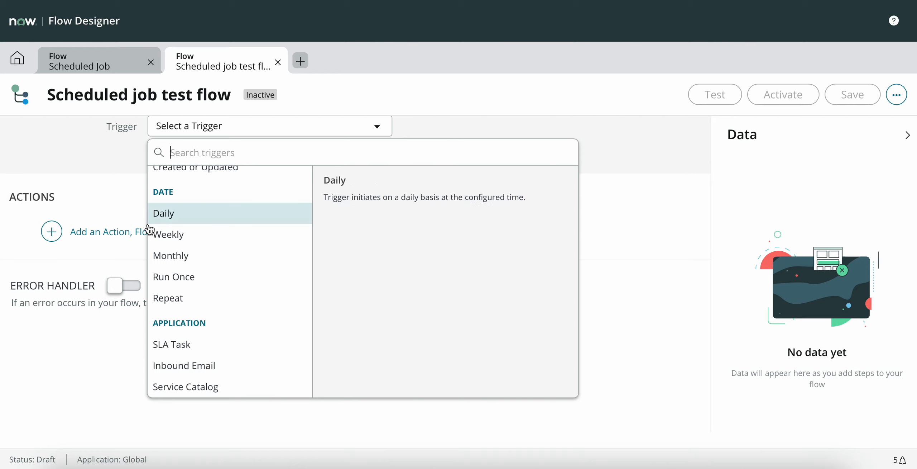
pyautogui.click(170, 214)
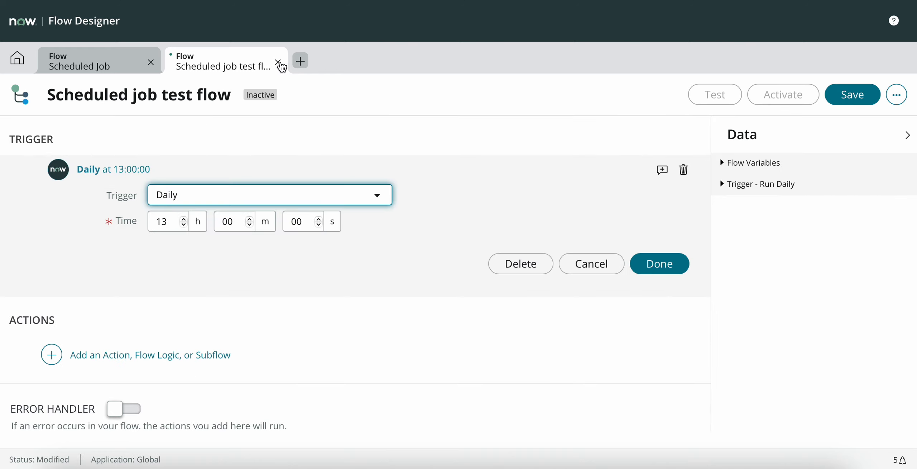
pyautogui.click(278, 63)
pyautogui.click(579, 201)
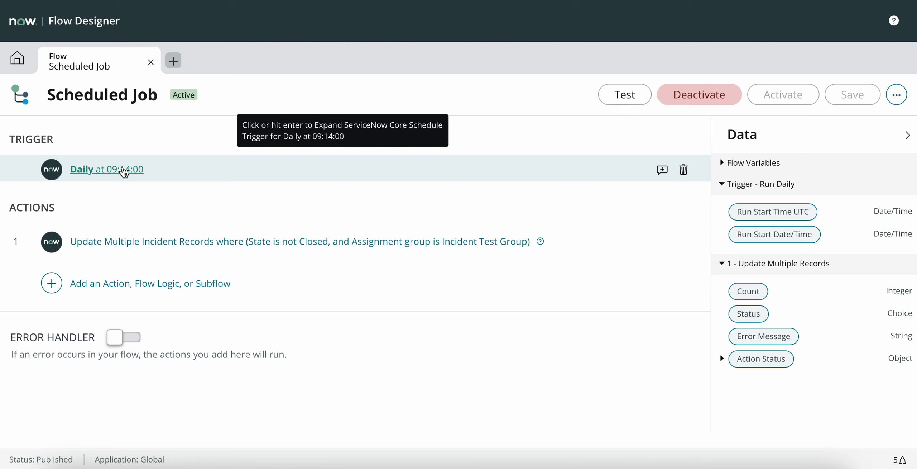
# - Review the Scheduled Job's update action, and filter the favorite incident list to show assignment group Incident Test Group
pyautogui.click(156, 242)
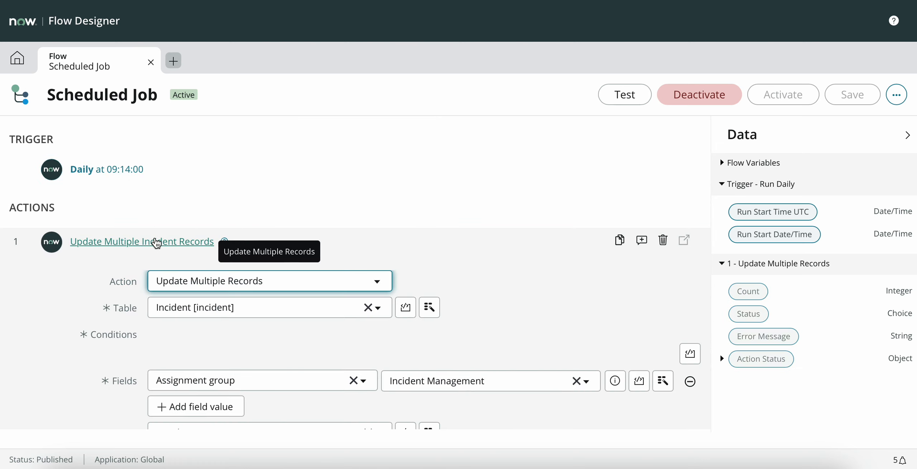
pyautogui.scroll(-2, 194, 291)
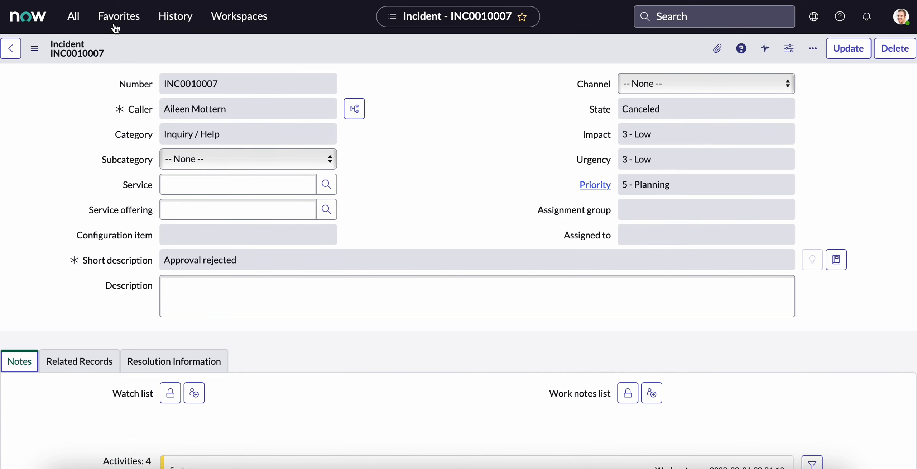
pyautogui.click(114, 25)
pyautogui.click(94, 107)
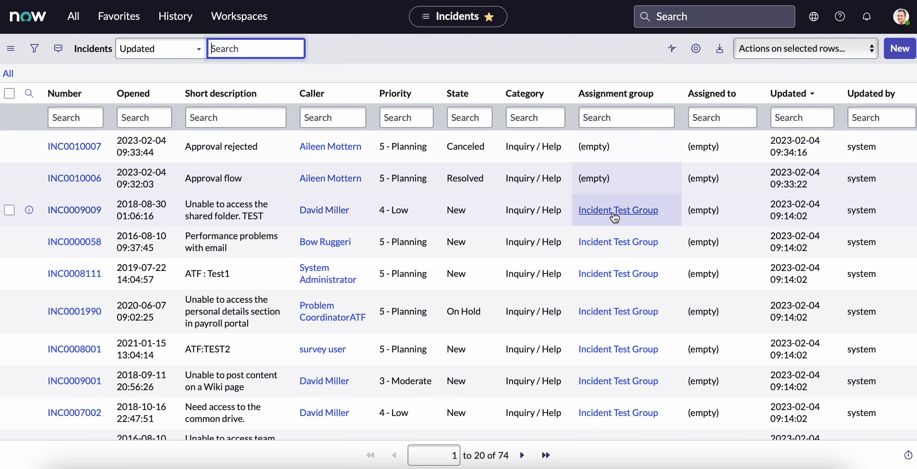
pyautogui.scroll(-5, 613, 214)
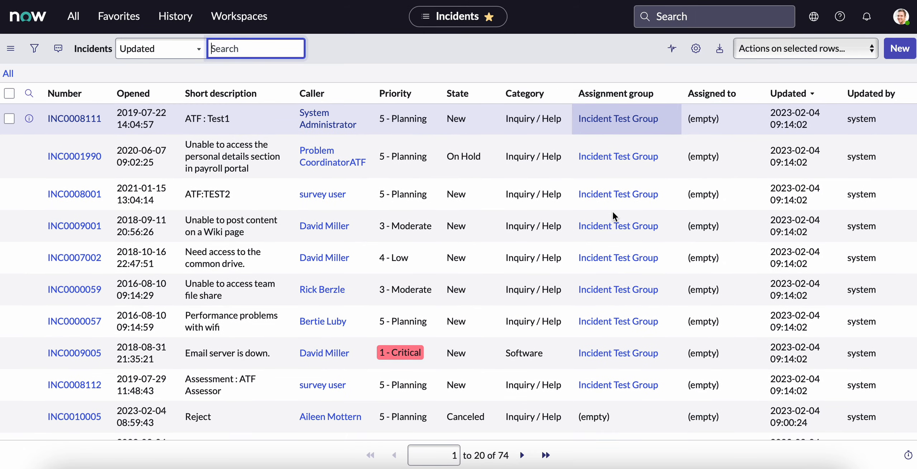
pyautogui.rightClick(628, 163)
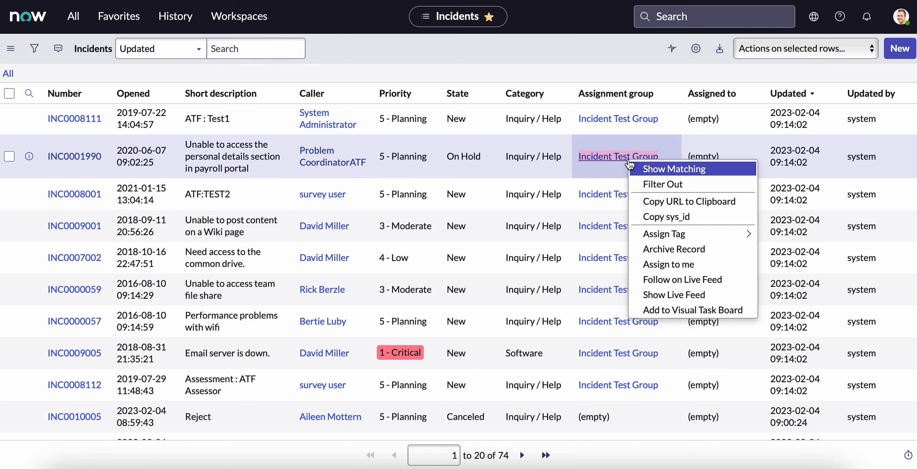
pyautogui.click(657, 172)
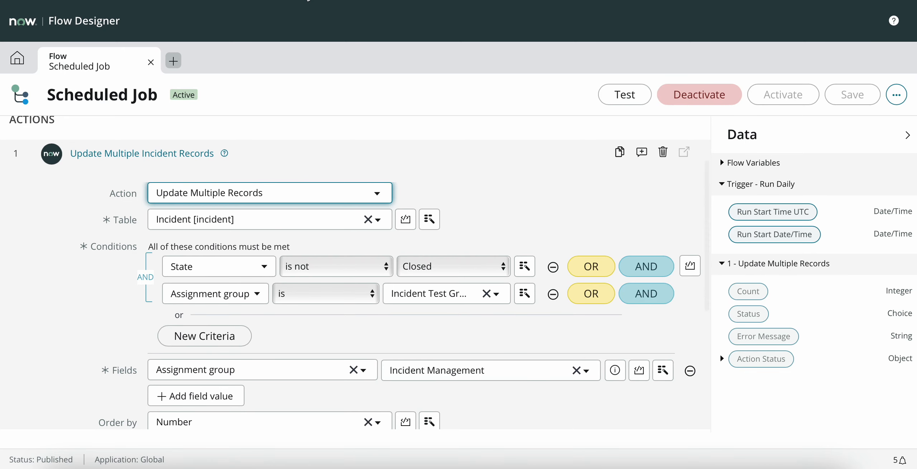
# - Set the Scheduled Job flow's daily trigger time to 09:38:00, save the flow and activate it
pyautogui.scroll(3, 259, 196)
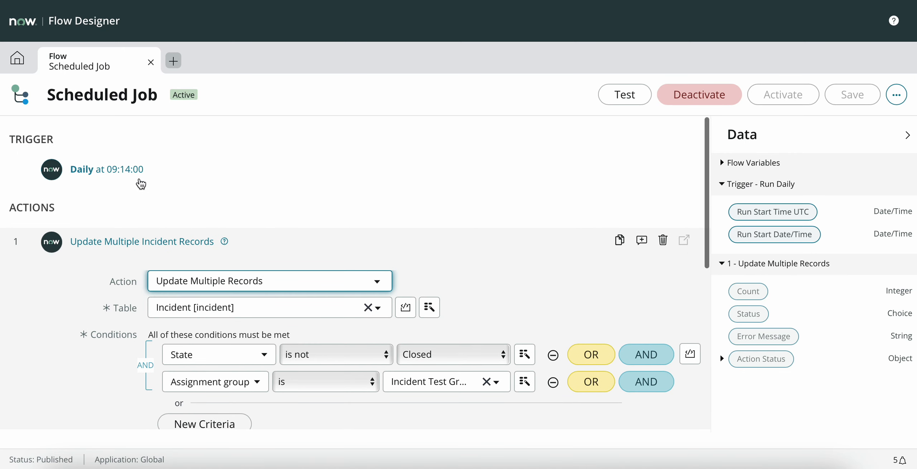
pyautogui.click(106, 171)
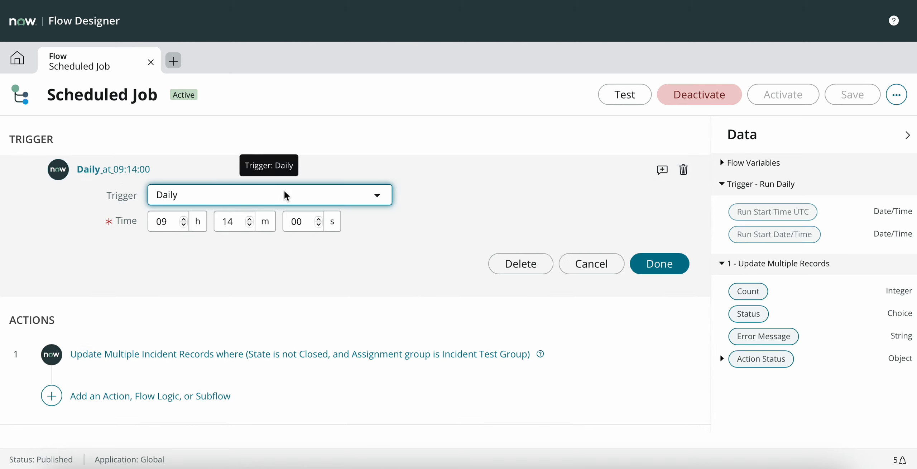
pyautogui.doubleClick(240, 221)
pyautogui.write('1')
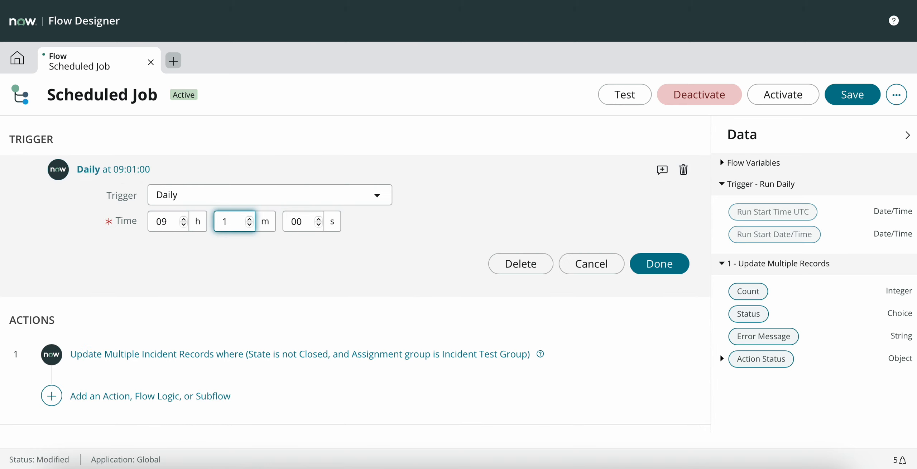
pyautogui.press('BackSpace')
pyautogui.write('0')
pyautogui.press('BackSpace')
pyautogui.write('38')
pyautogui.click(682, 263)
pyautogui.click(849, 95)
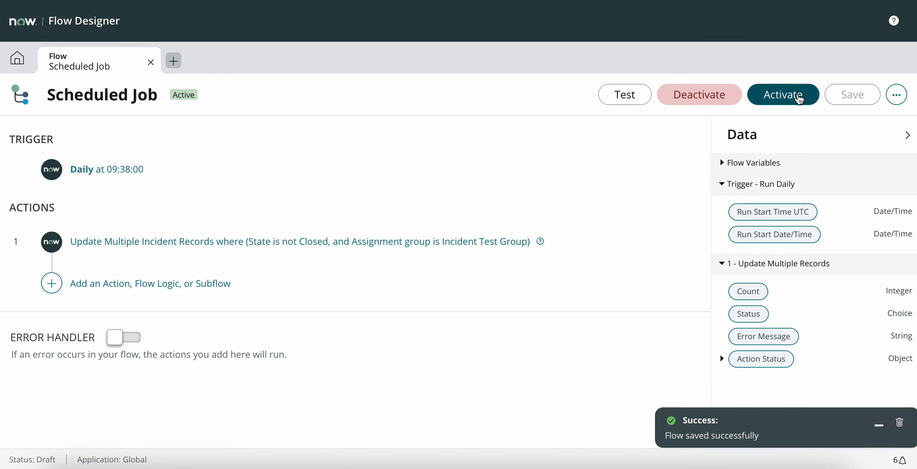
pyautogui.click(800, 99)
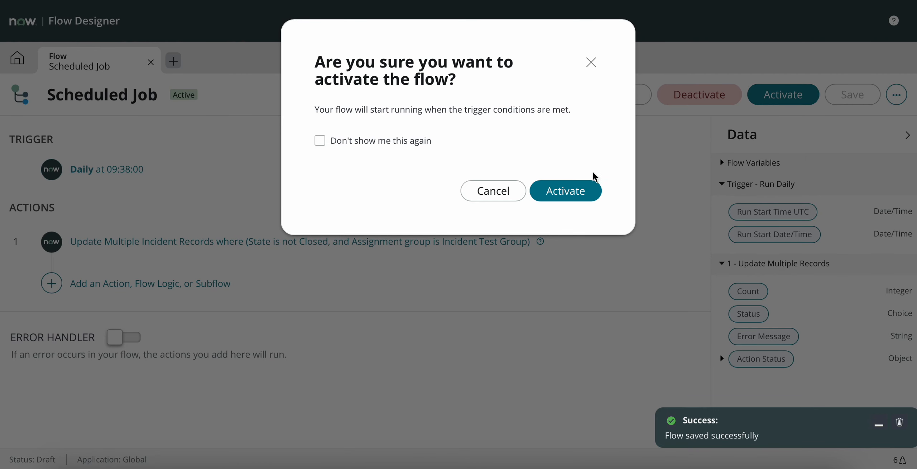
pyautogui.click(565, 190)
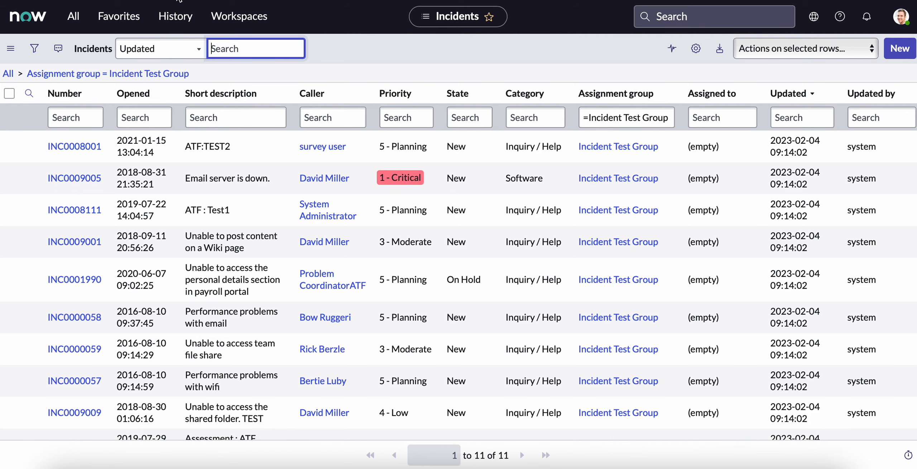
# - Refresh the filtered incident list and remove its filter to check the incidents' assignment groups
pyautogui.click(565, 58)
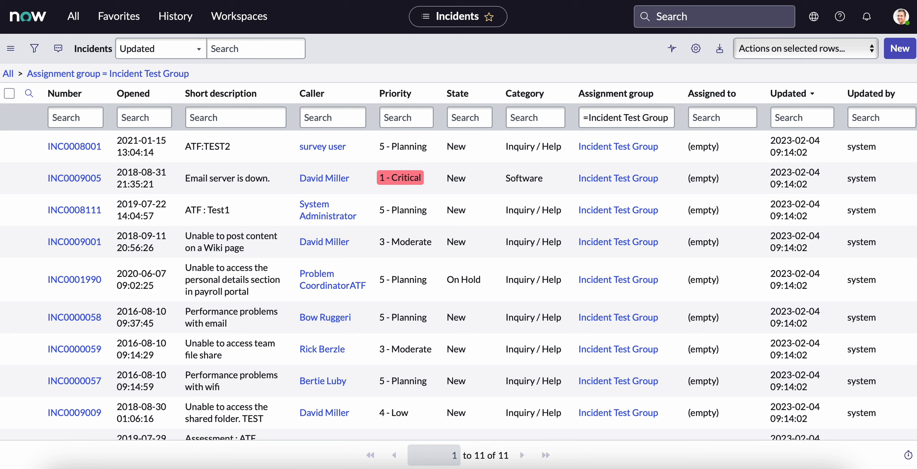
pyautogui.press('super+r')
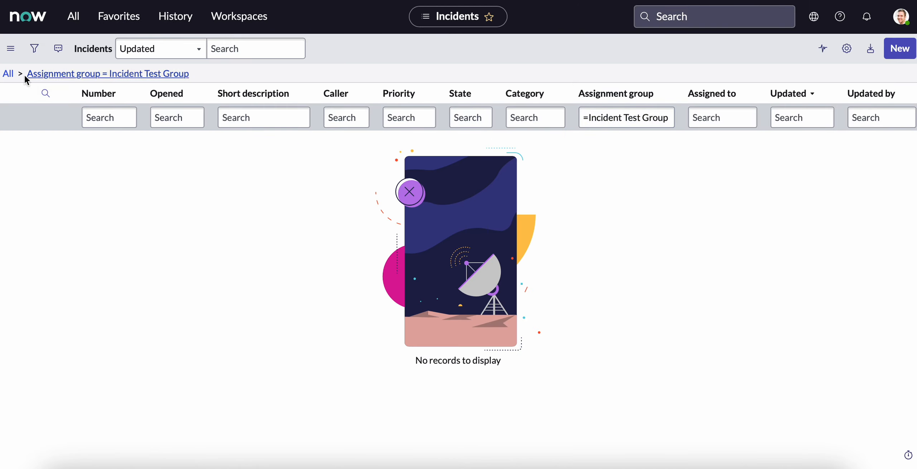
pyautogui.click(8, 74)
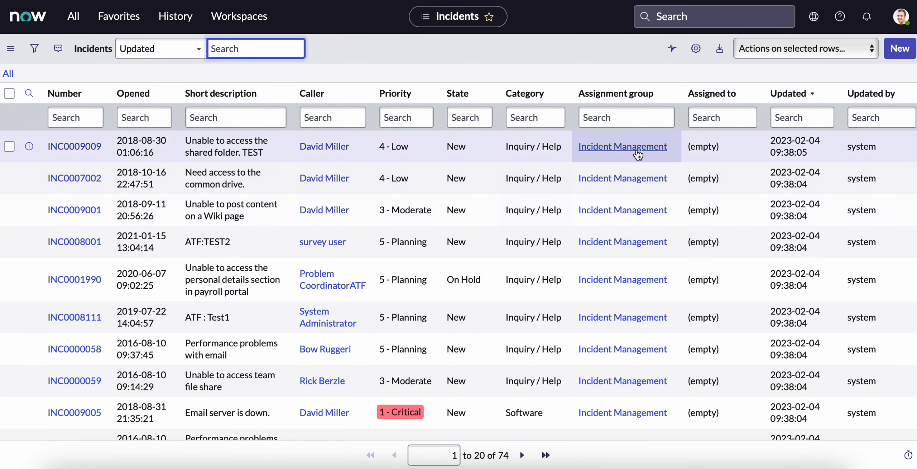